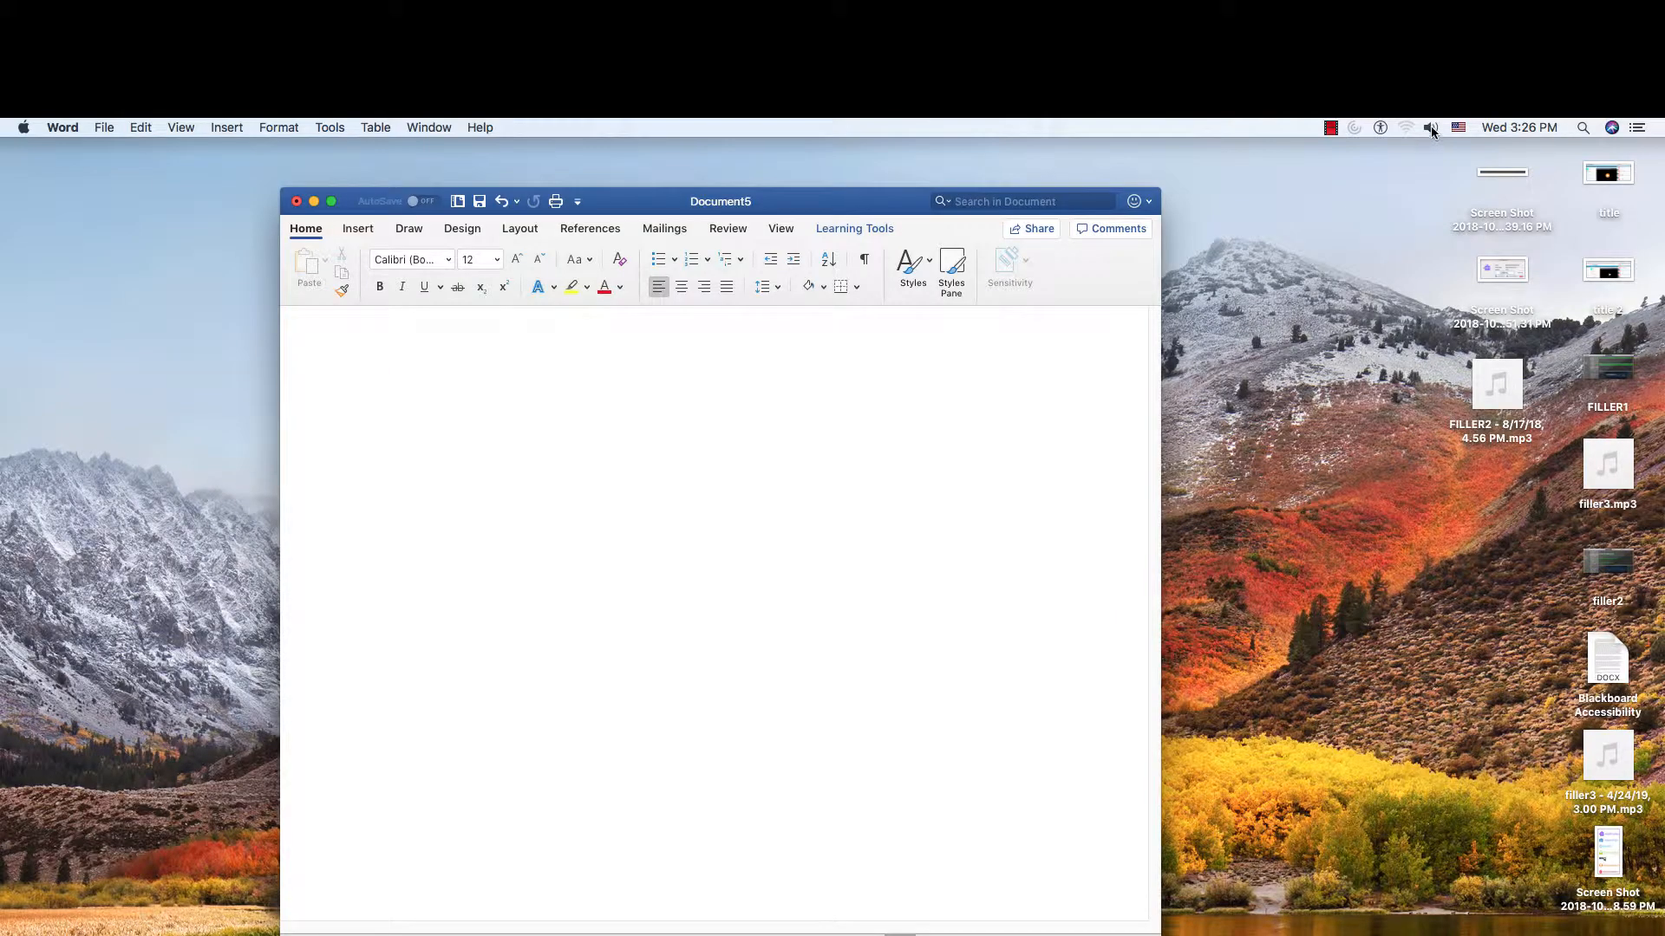
- Check in the Sound preferences which devices are selected for sound input and output
left_click(1429, 129)
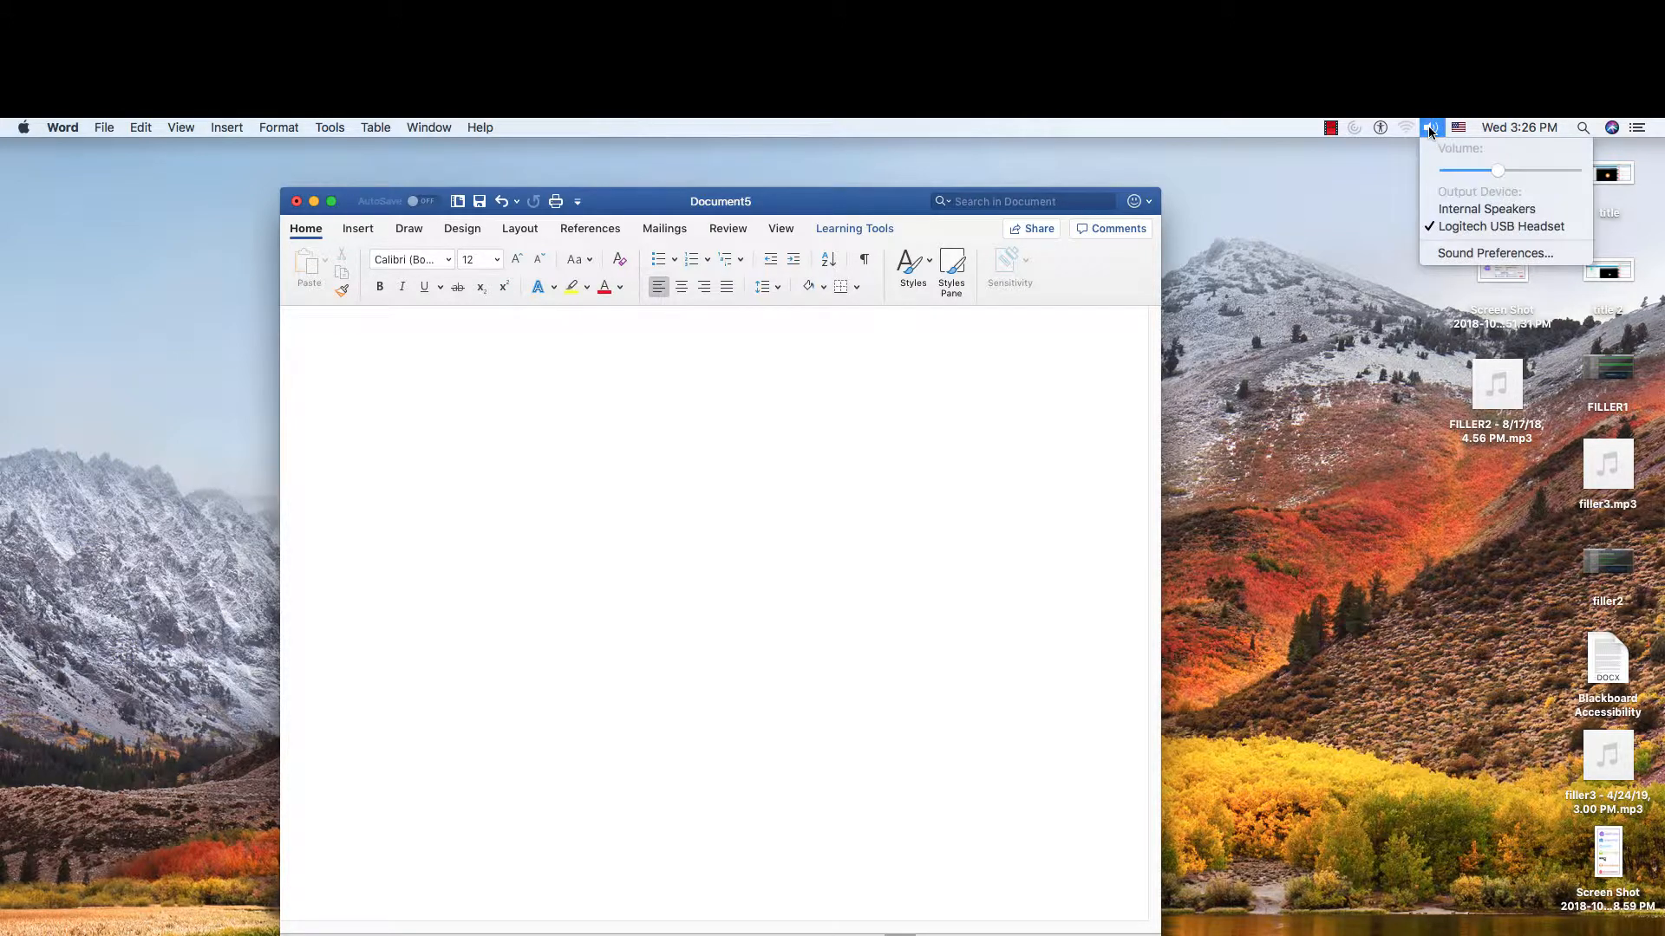
left_click(1446, 259)
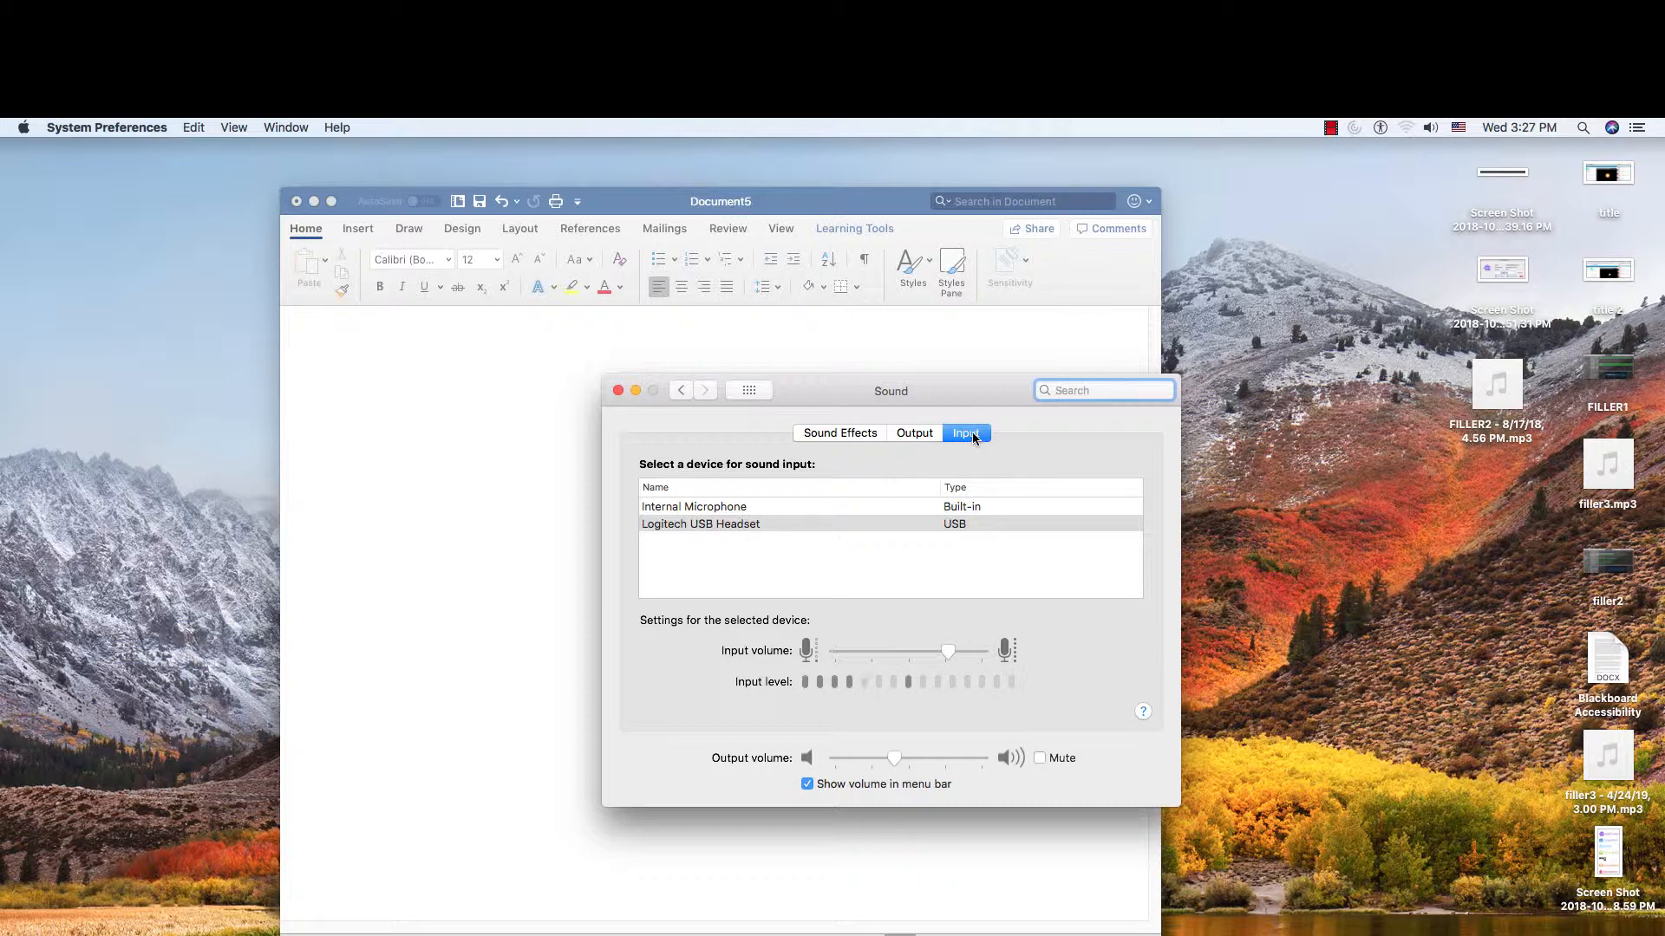
left_click(913, 433)
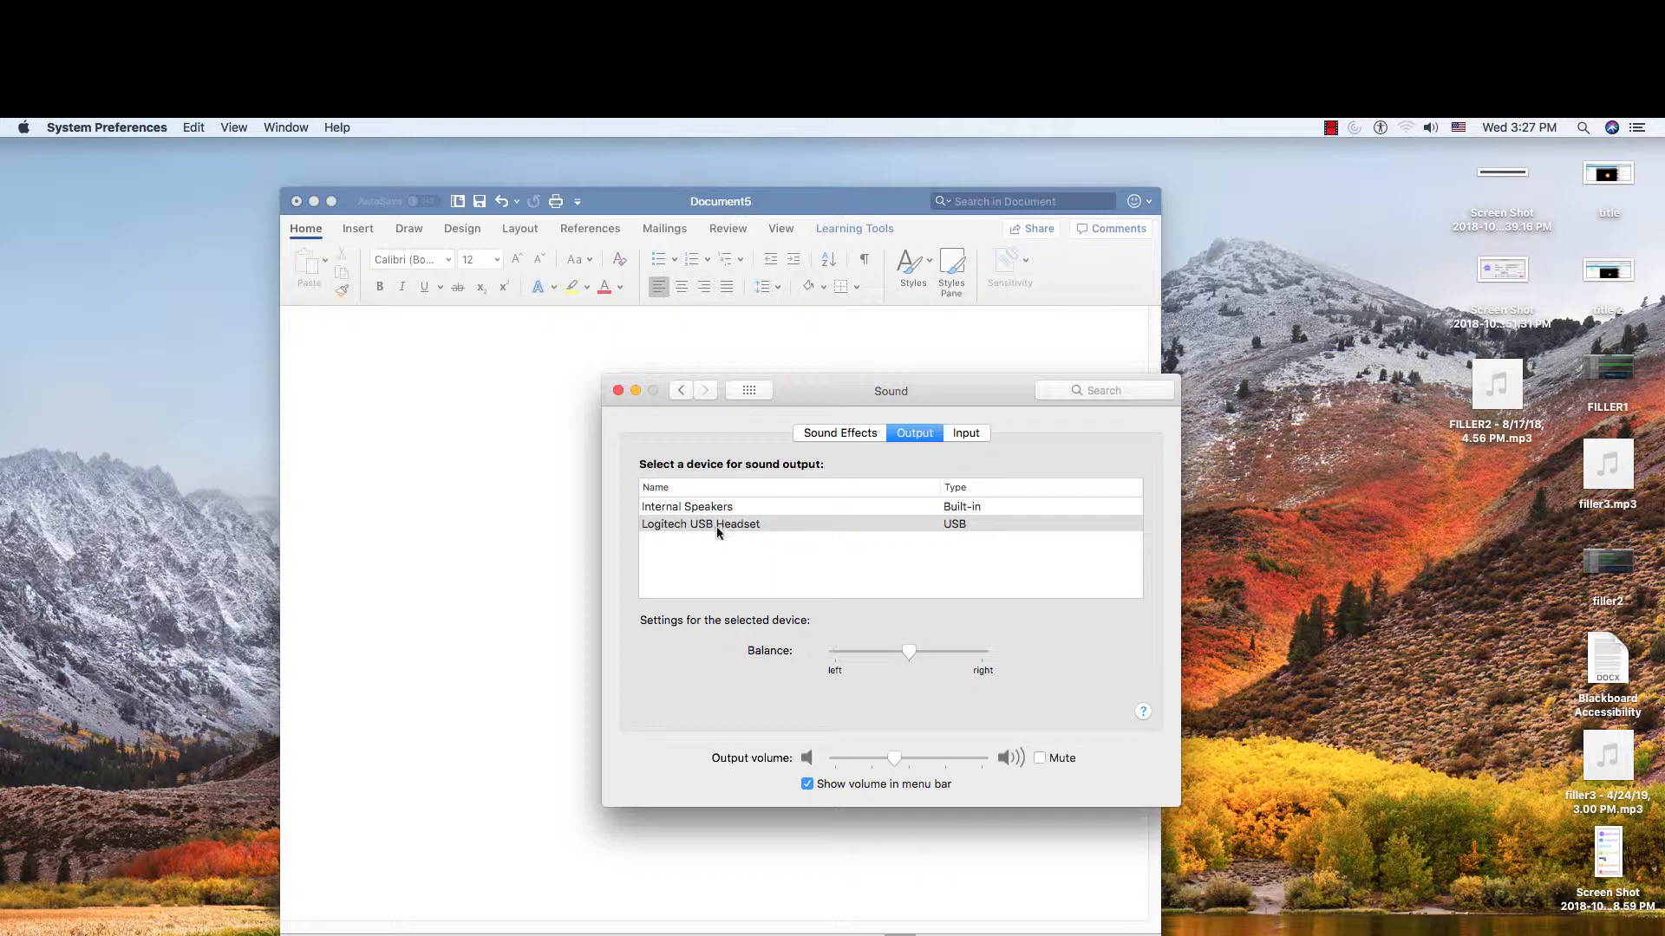
left_click(618, 390)
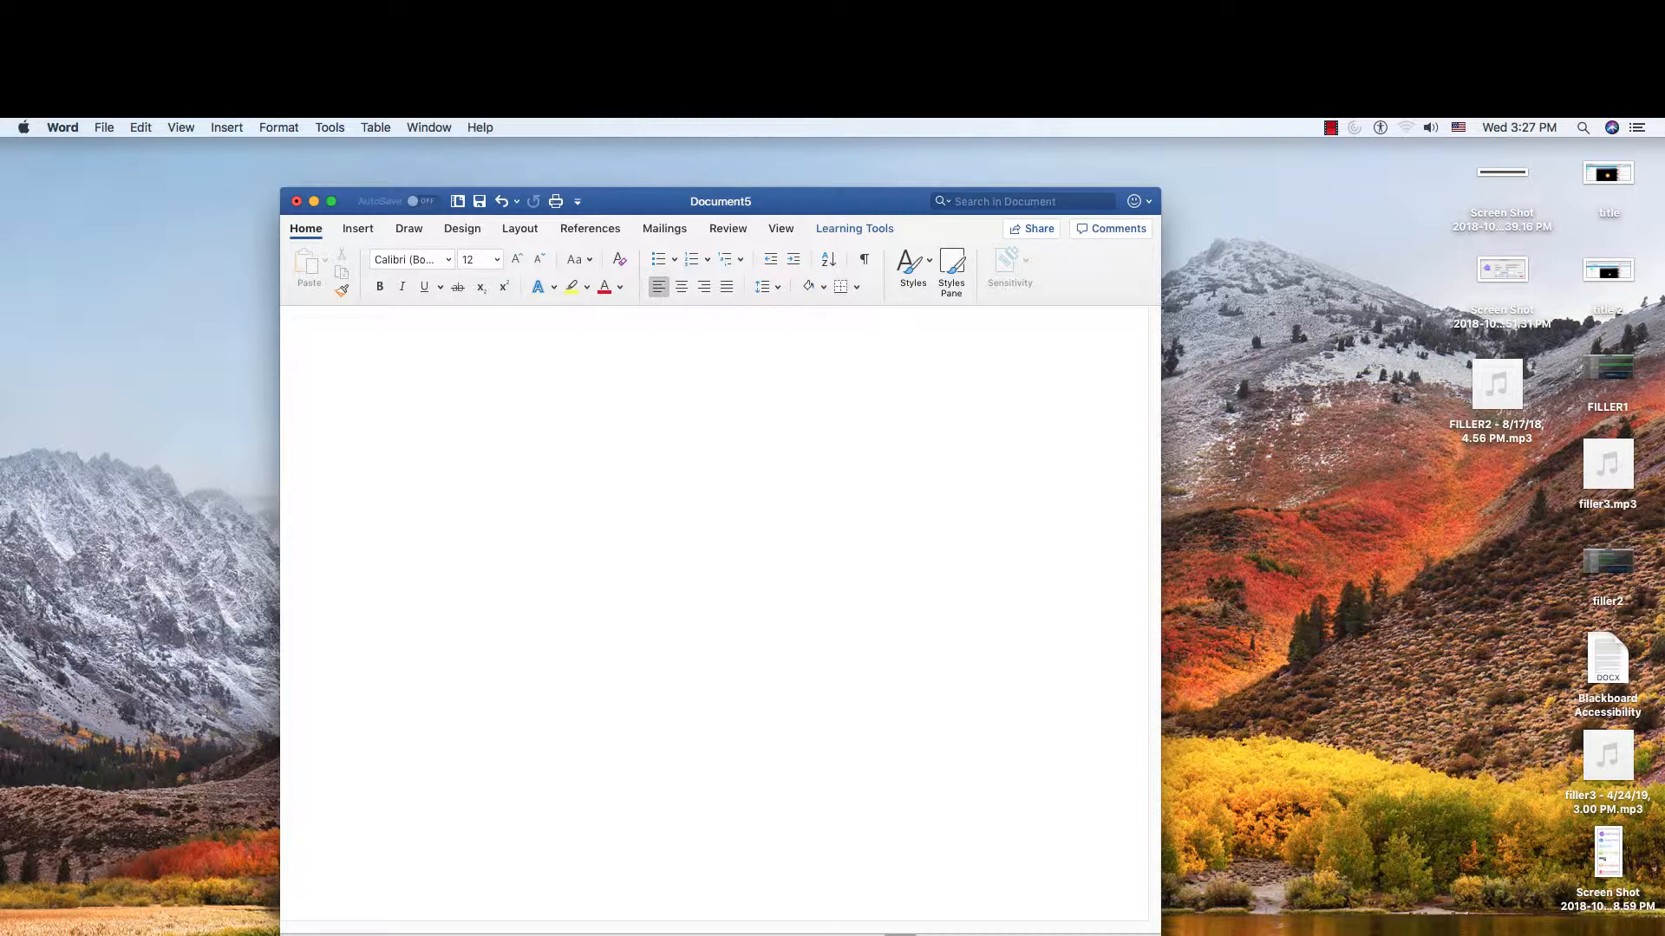
- Set the Dictation shortcut to Press Either Command Key Twice in the Keyboard preferences of System Preferences
left_click(1032, 935)
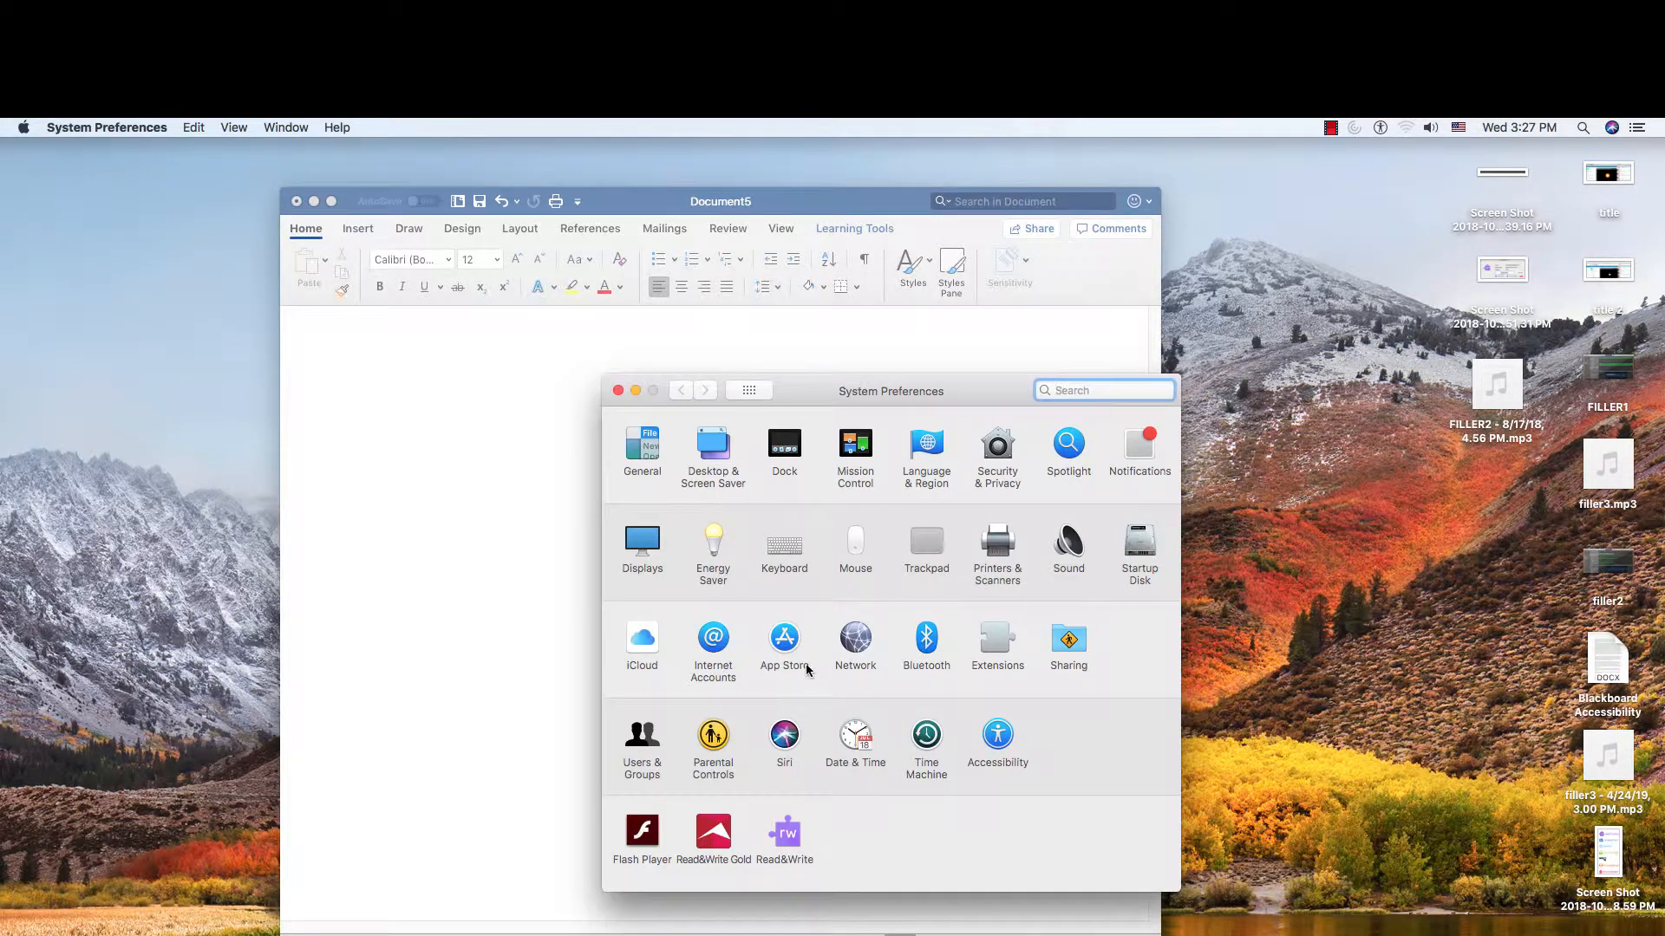
left_click(782, 545)
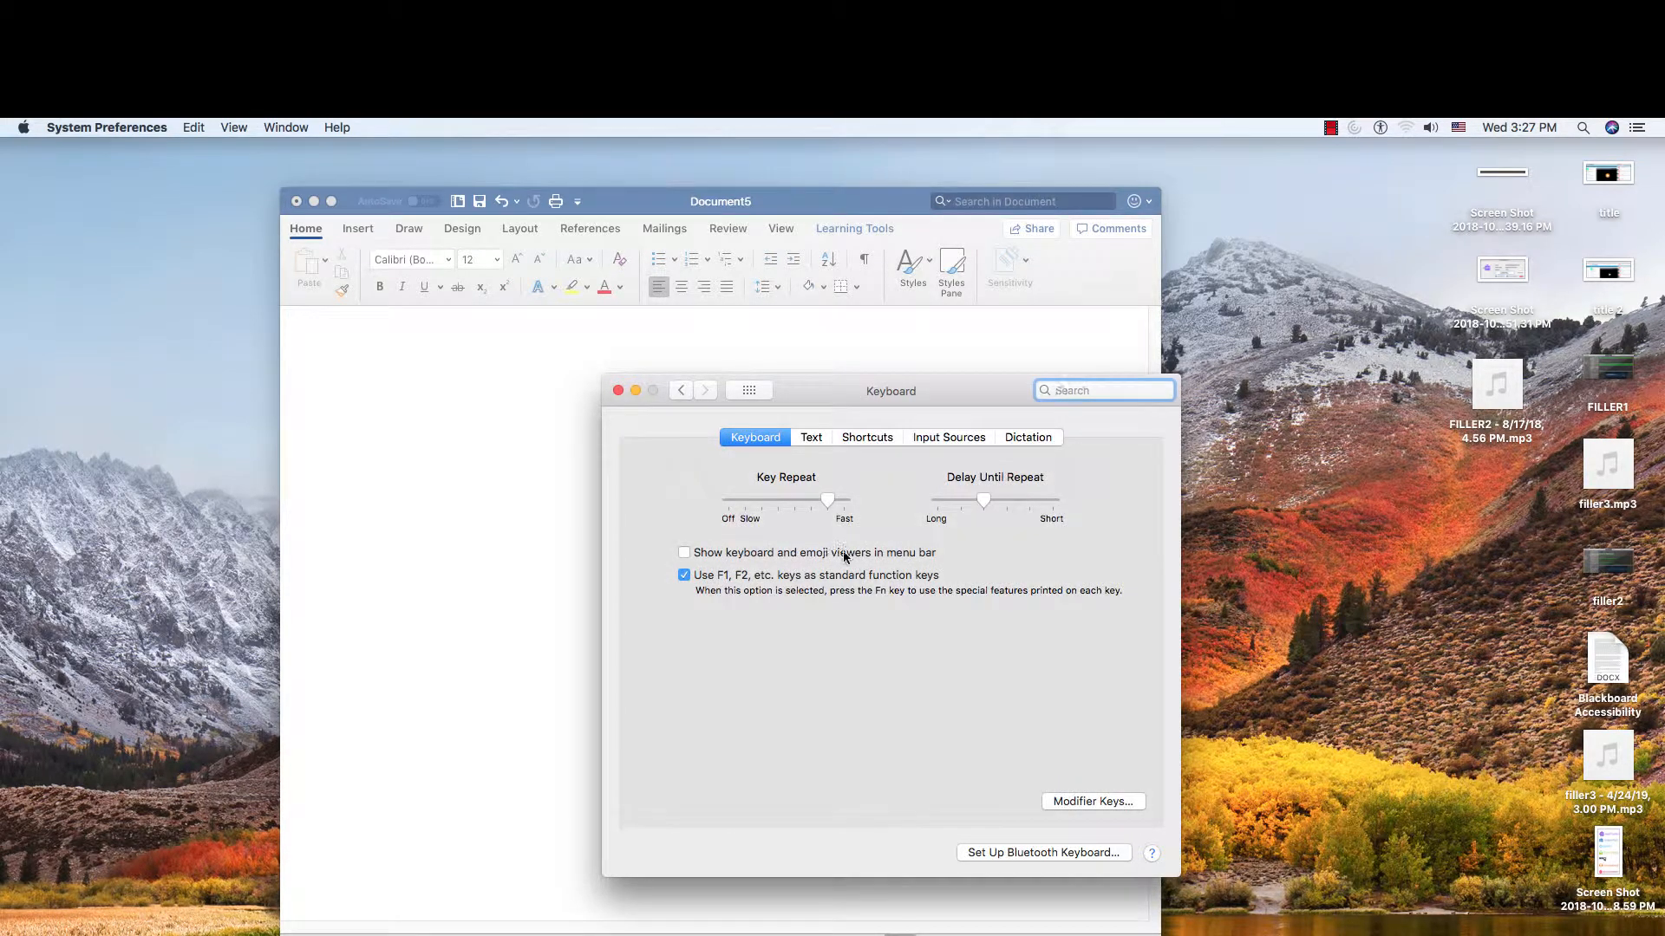
left_click(1040, 441)
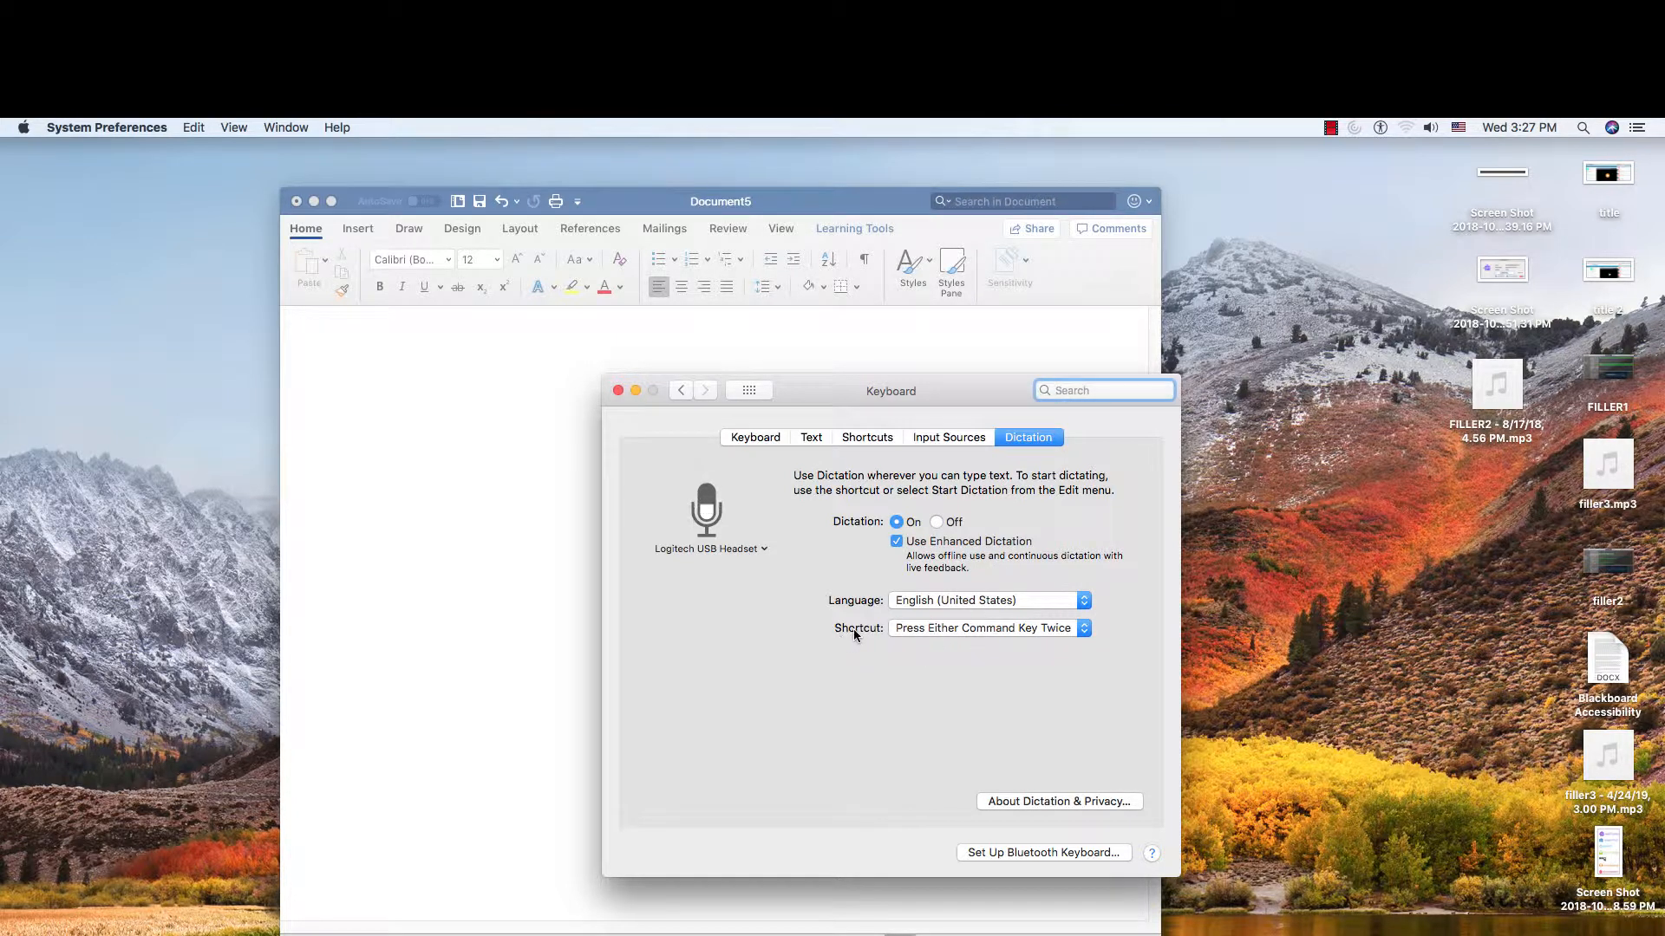
left_click(1084, 629)
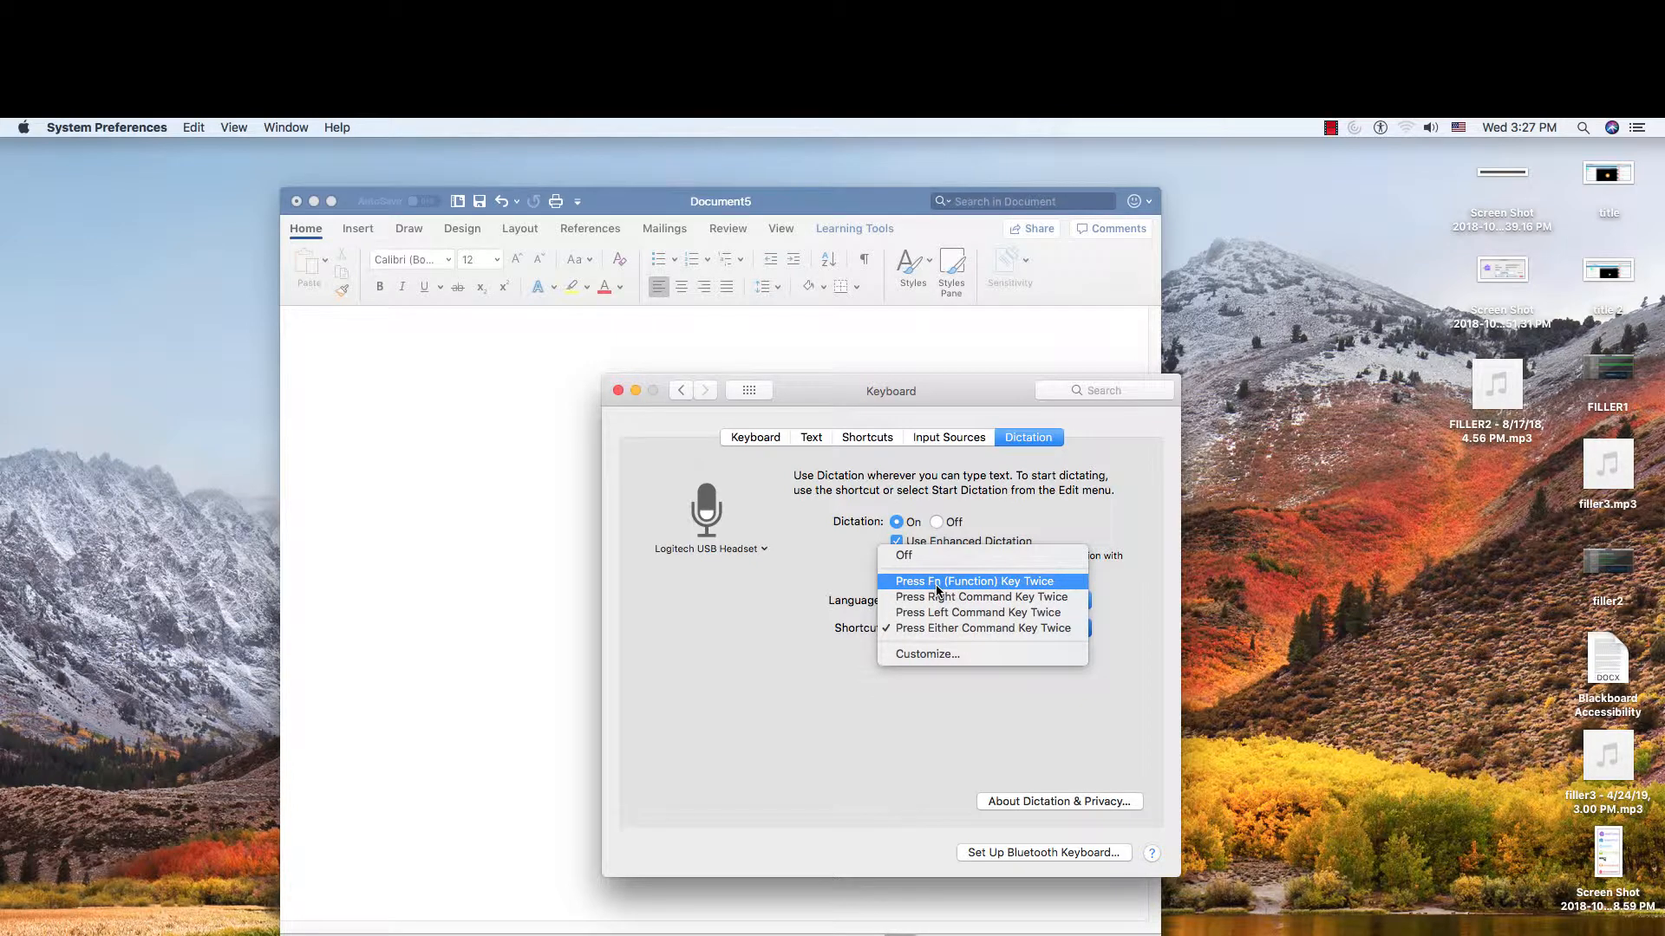
left_click(979, 630)
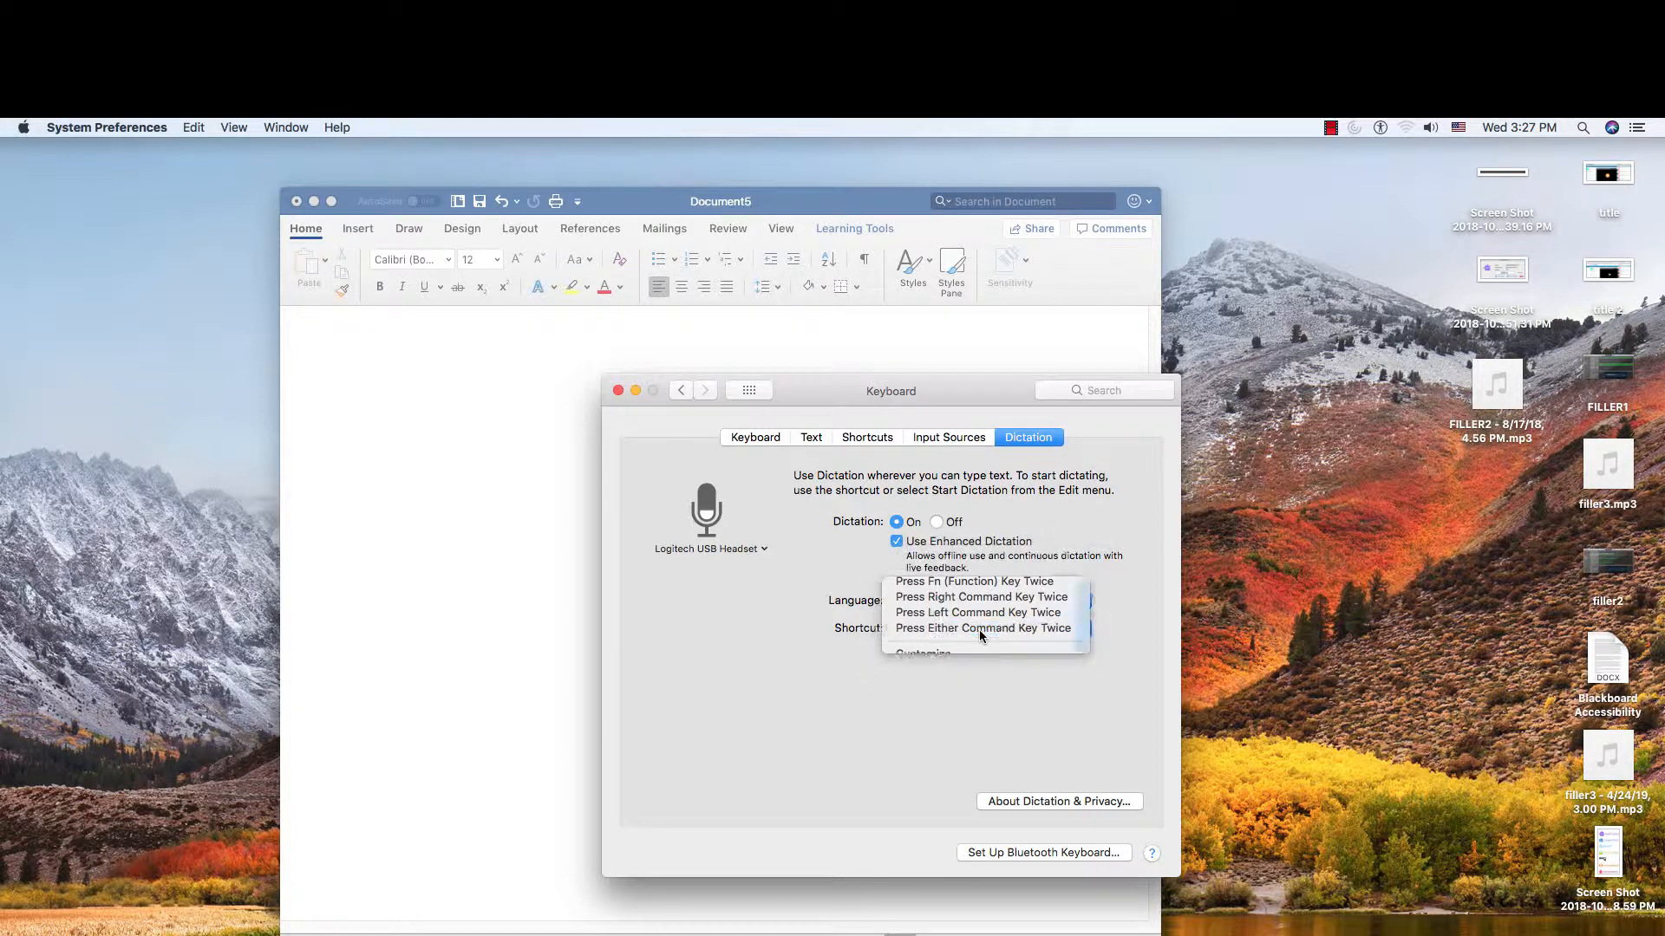
left_click(617, 391)
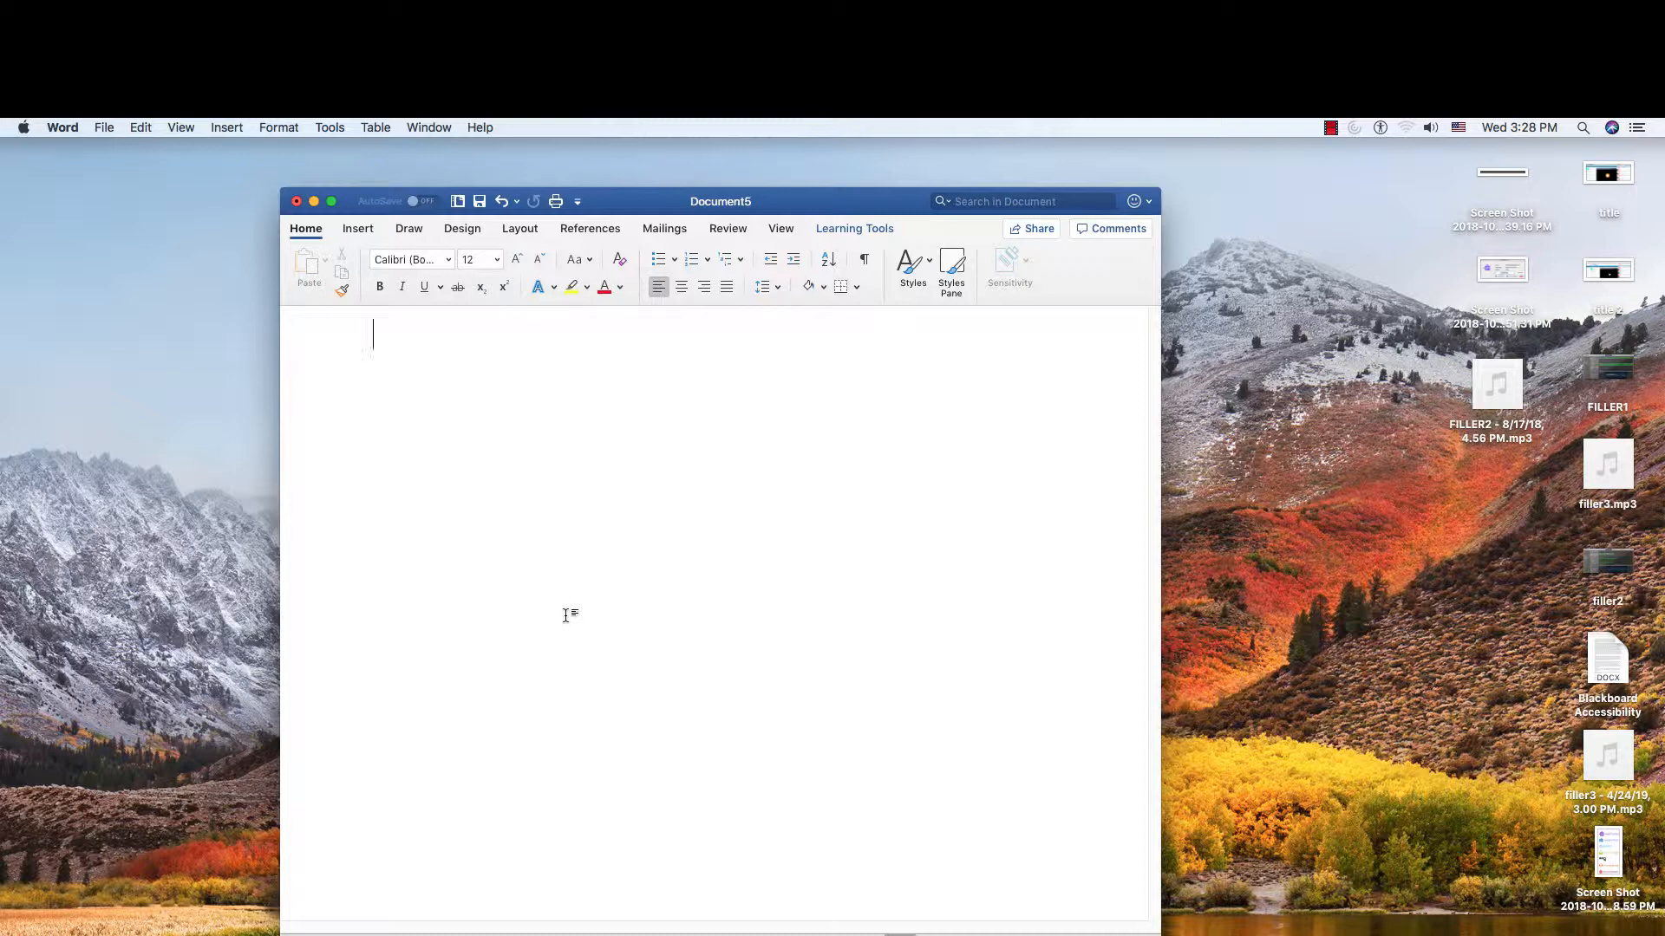
- Dictate the sentence "When I'm talking, the computer is listening to me and typing out what I say." into the blank document
key("fn")
key("fn")
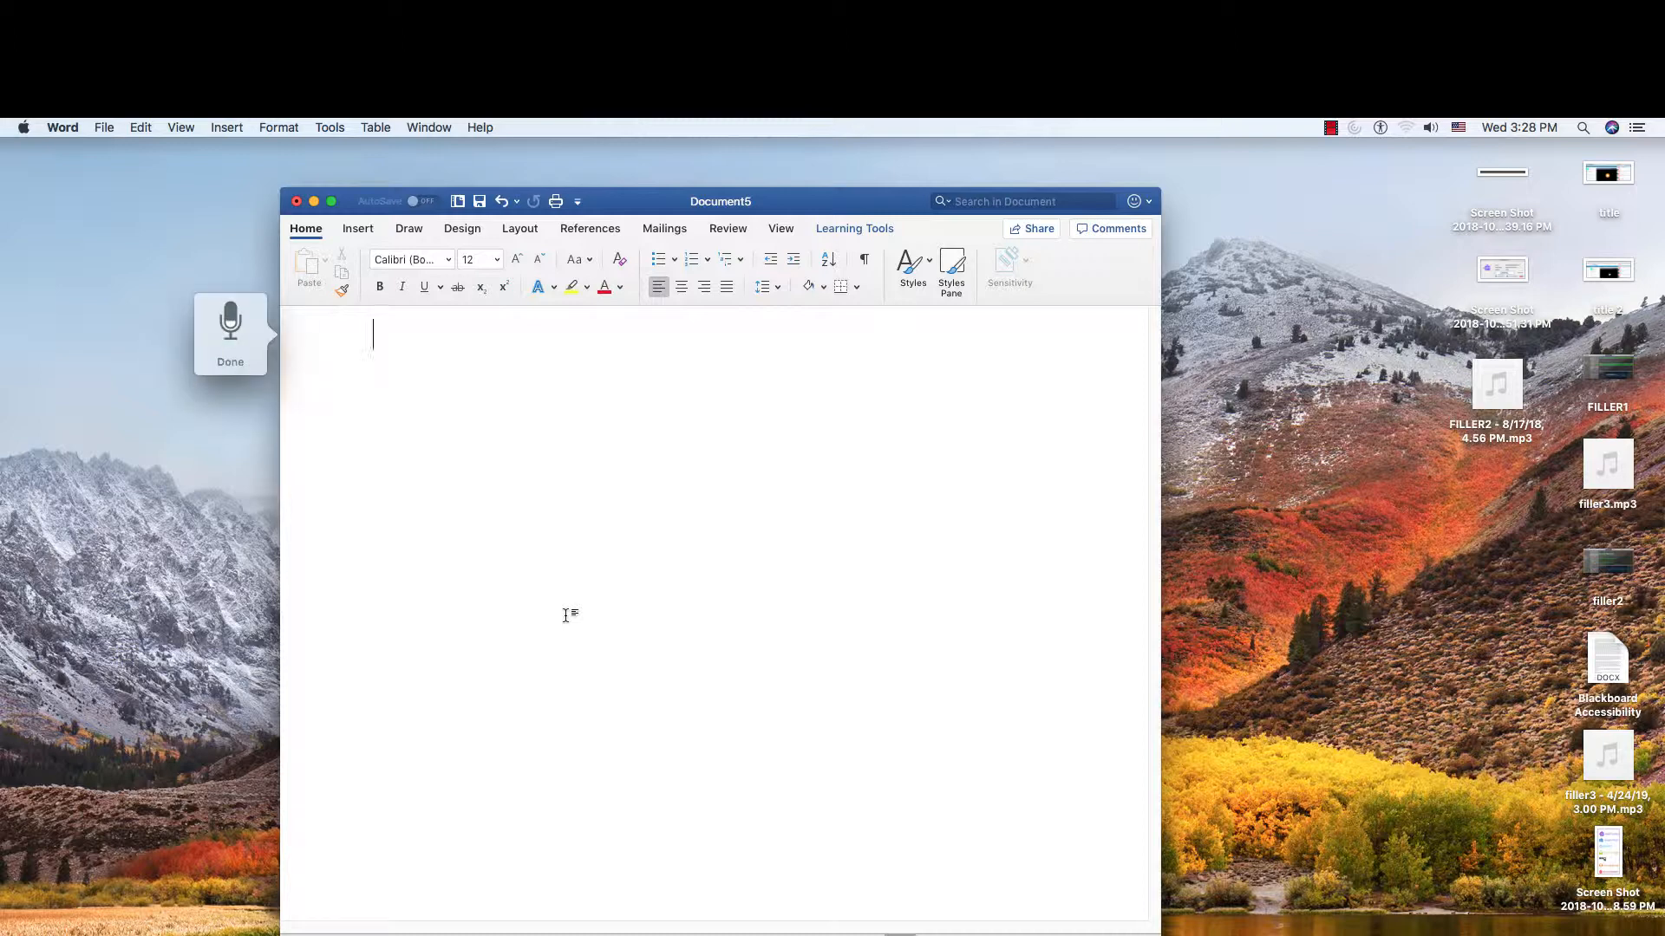
key("fn")
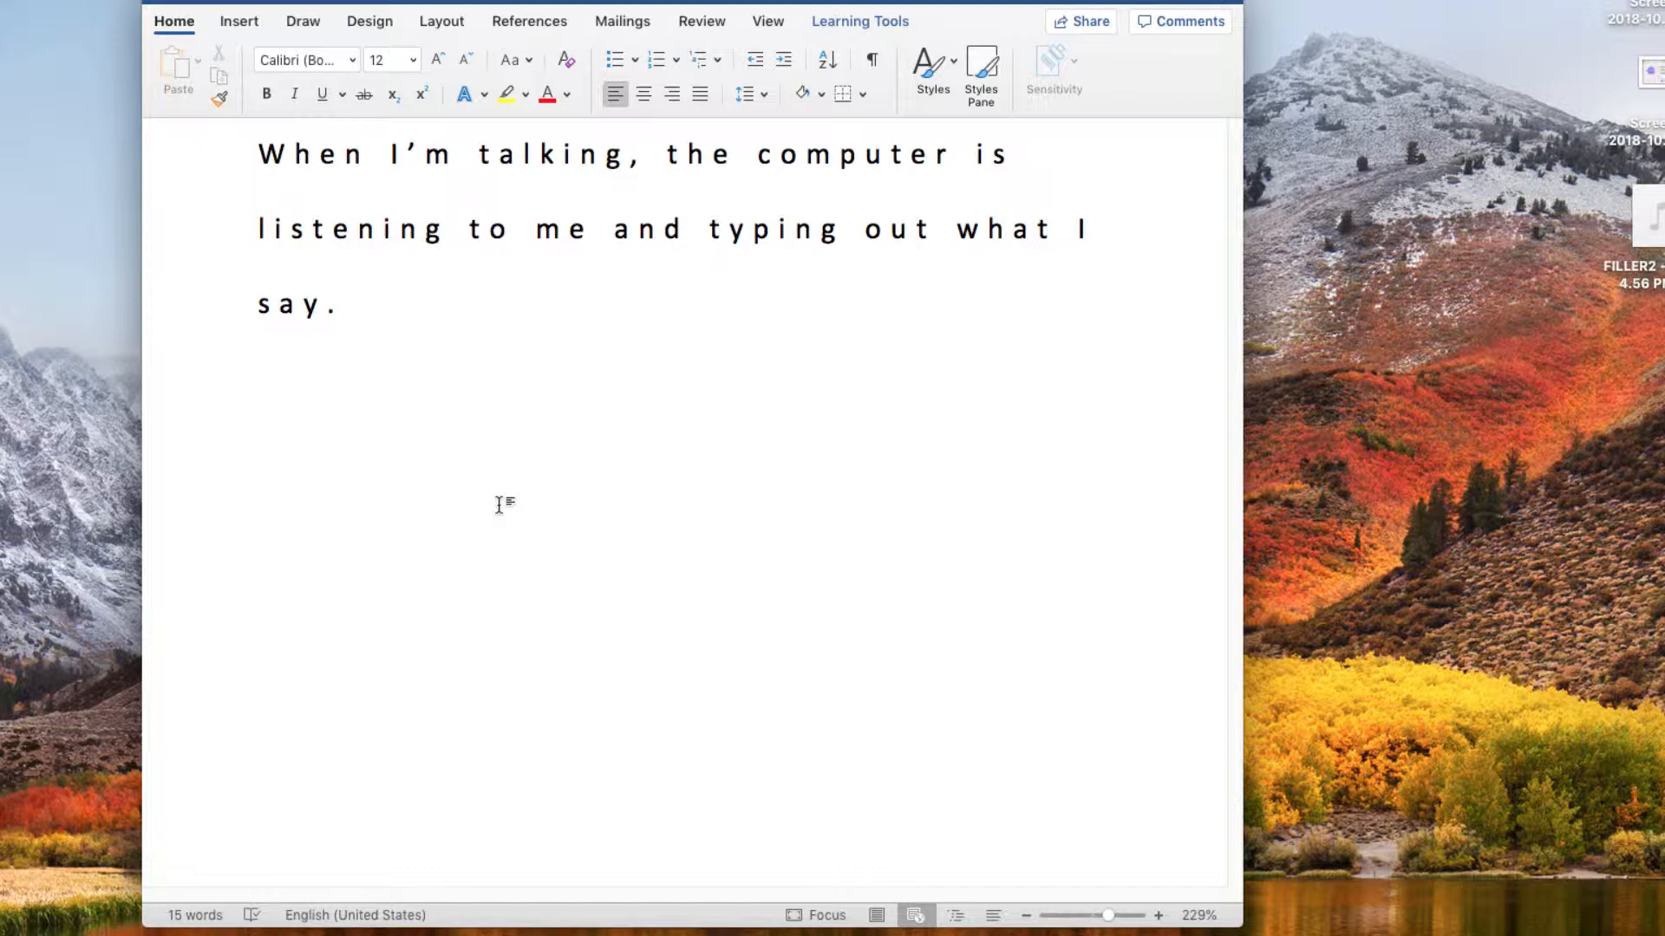
- Revise the sentence by dictation, changing "typing" to "transcribing", adding "Macintosh" before "computer", and replacing "Macintosh" with "Apple"
key("fn")
key("fn")
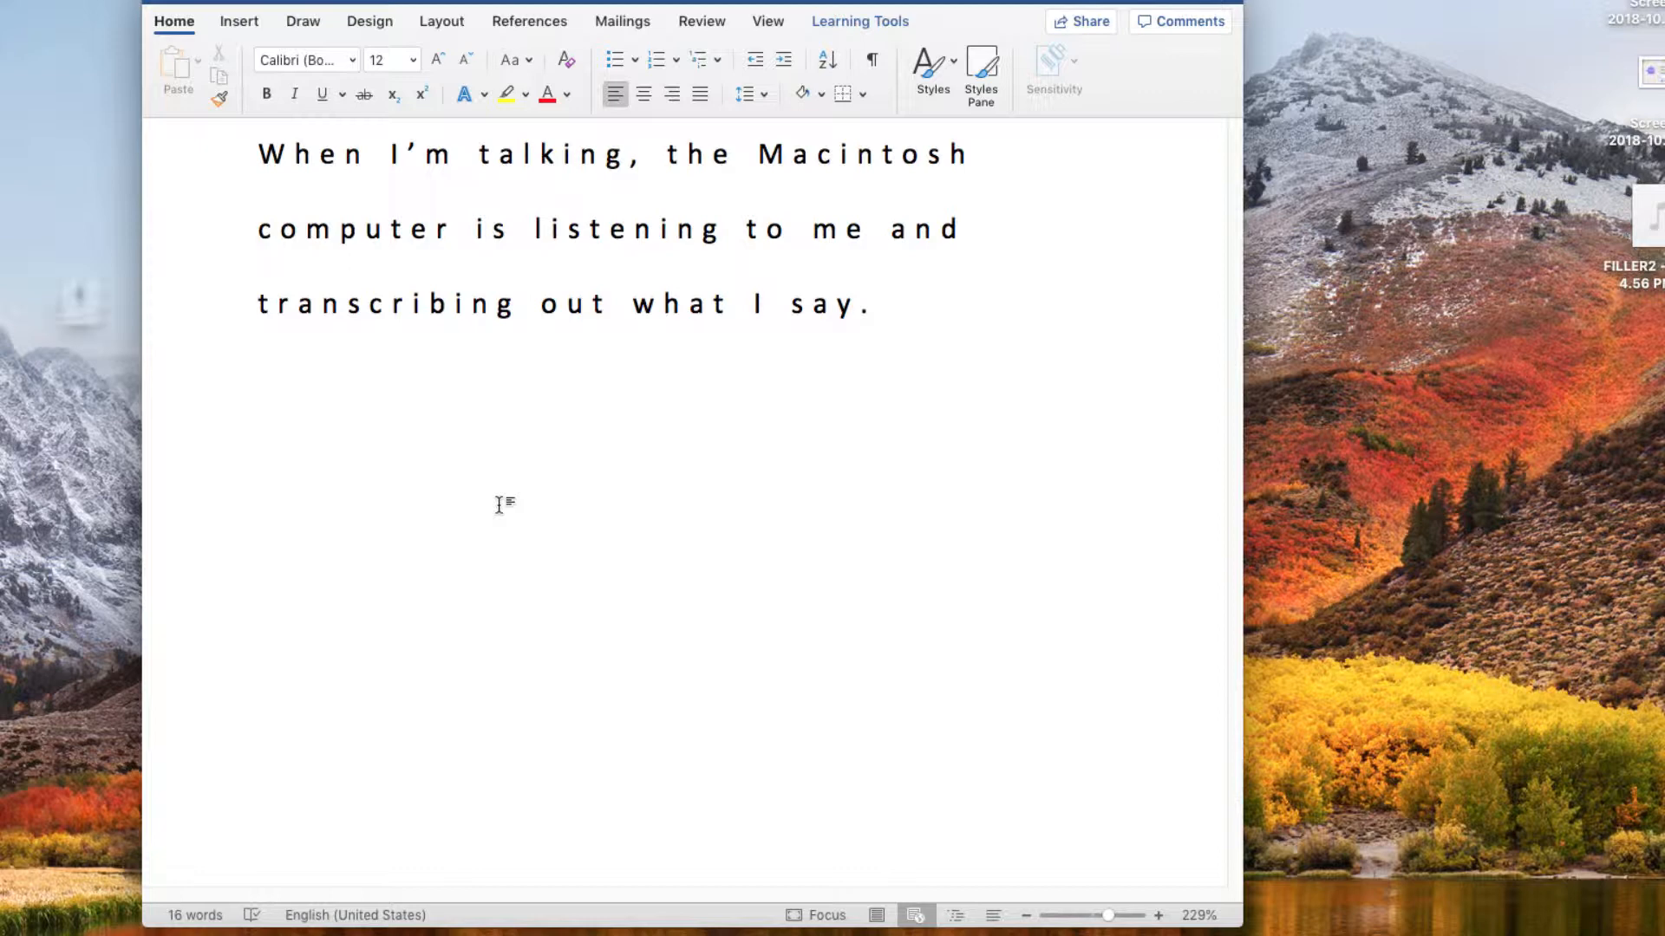
key("fn")
key("fn")
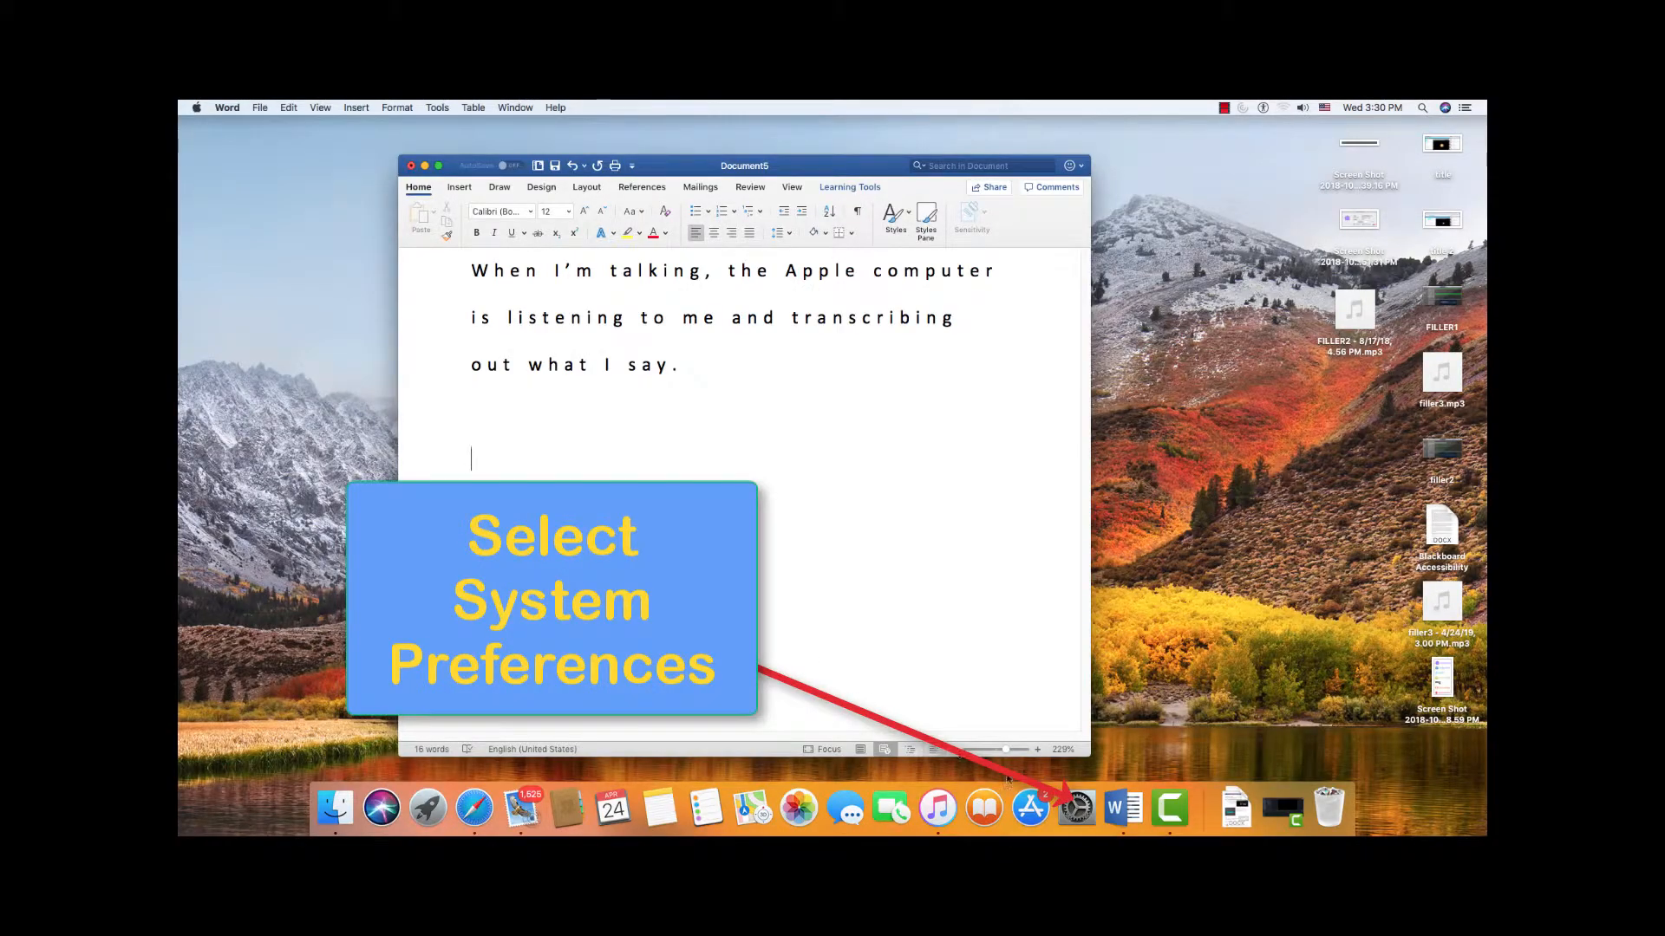
- Review the available Dictation Commands, including the Editing commands, in the Accessibility preferences of System Preferences
left_click(1077, 808)
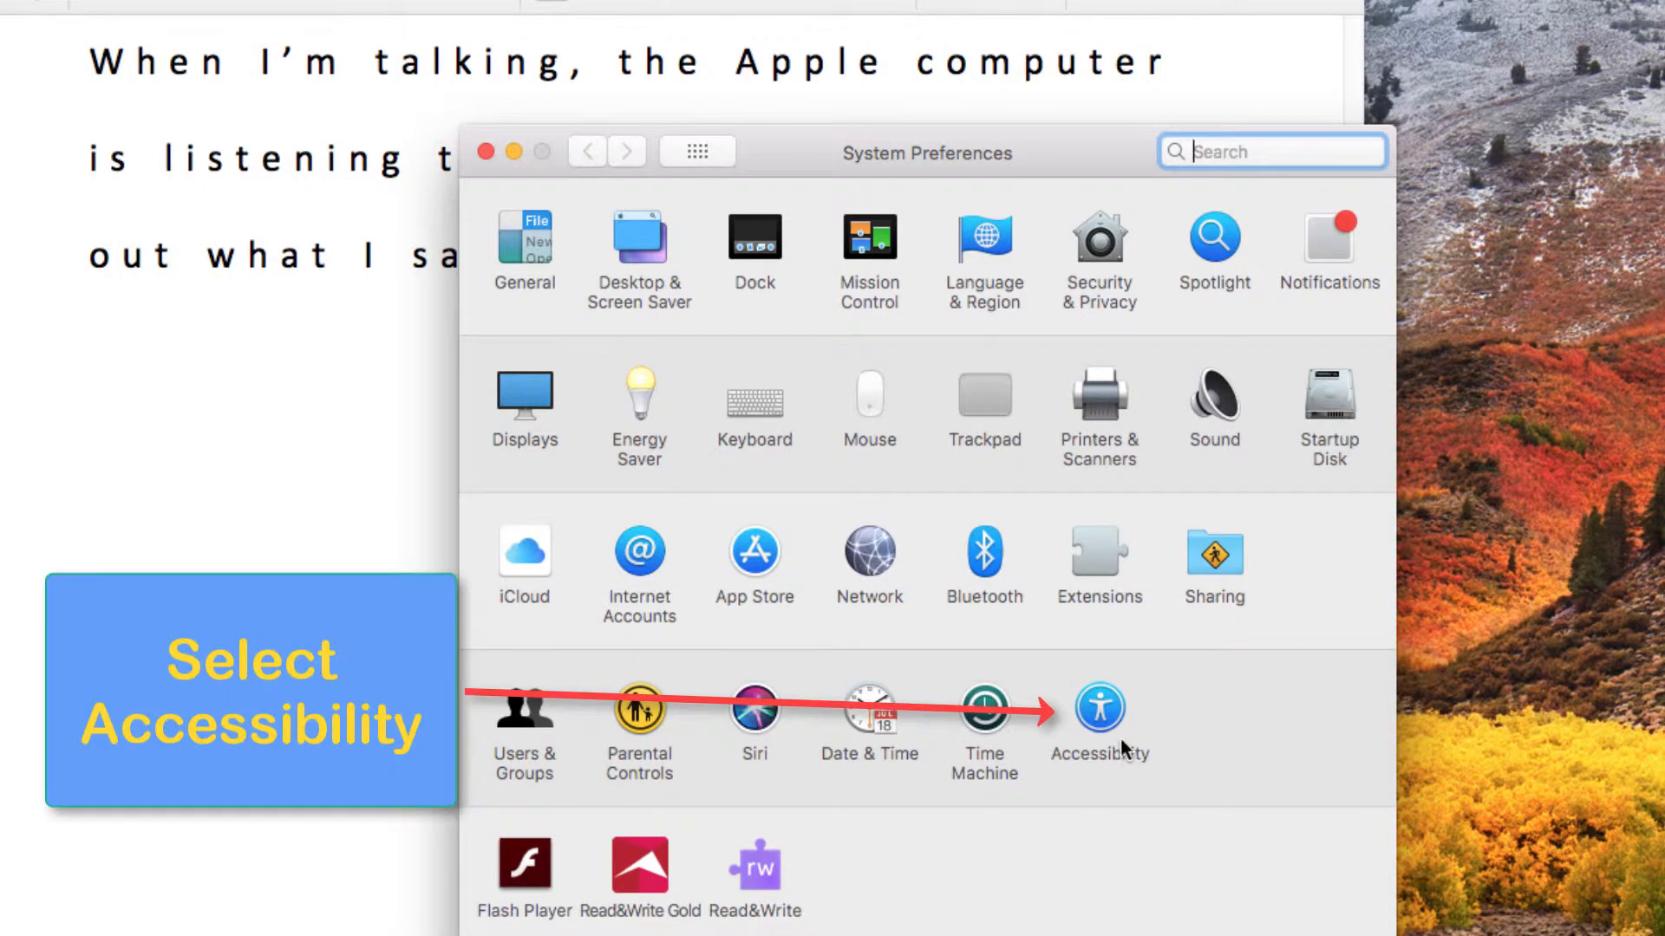
left_click(1099, 711)
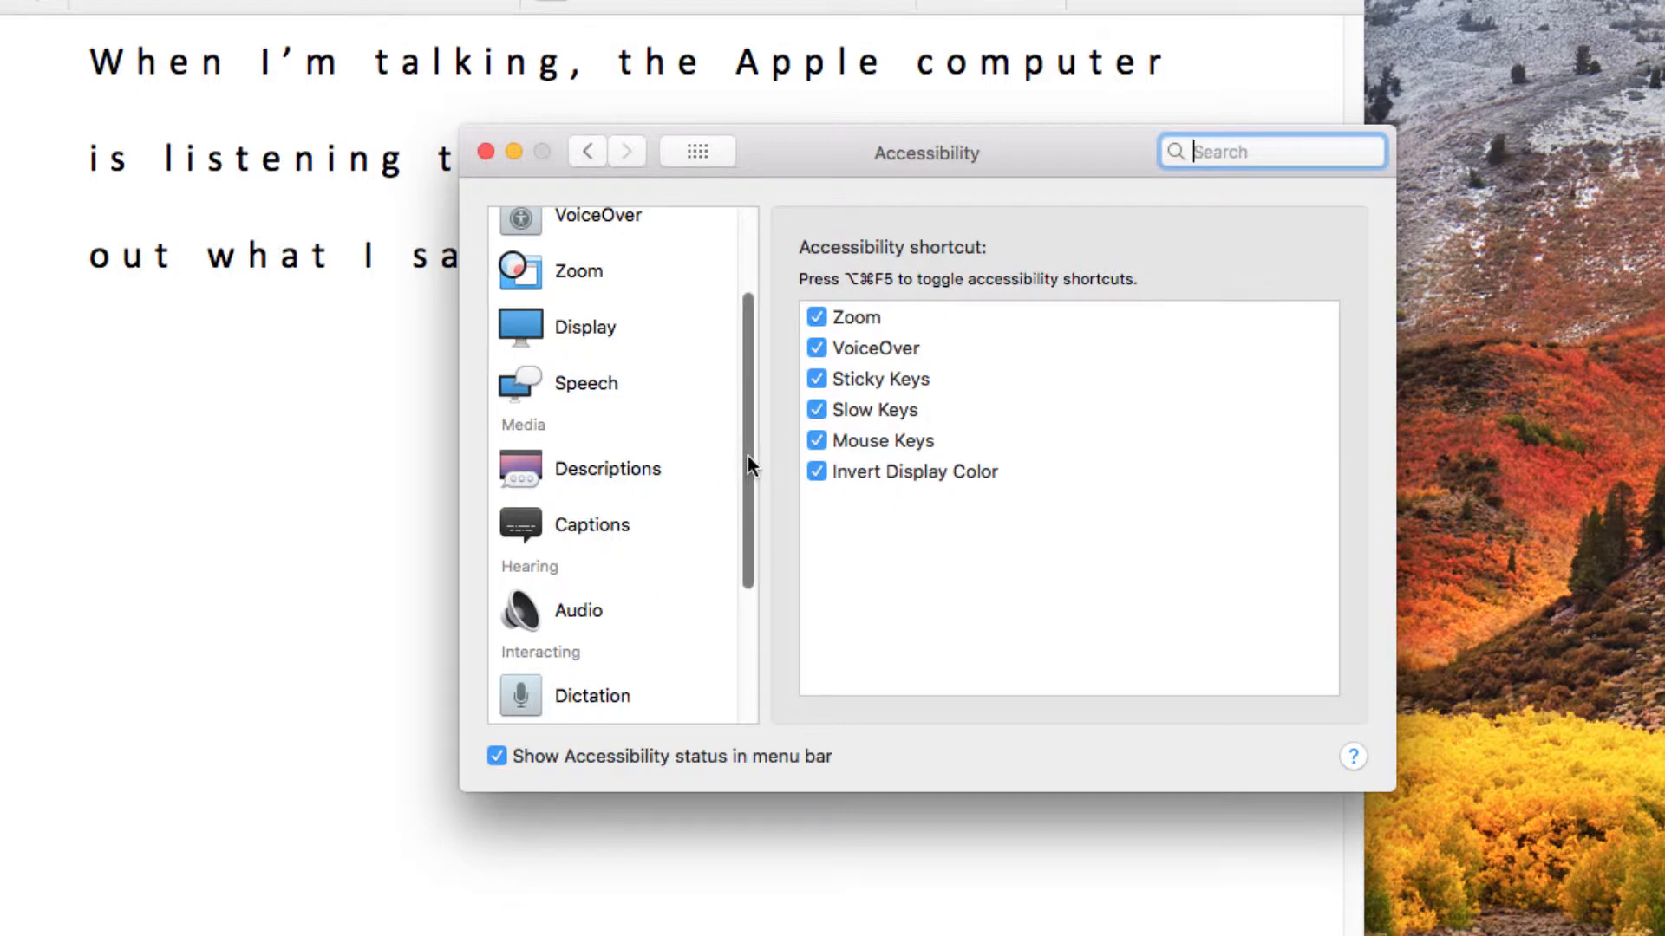
left_click_drag(747, 456, 755, 555)
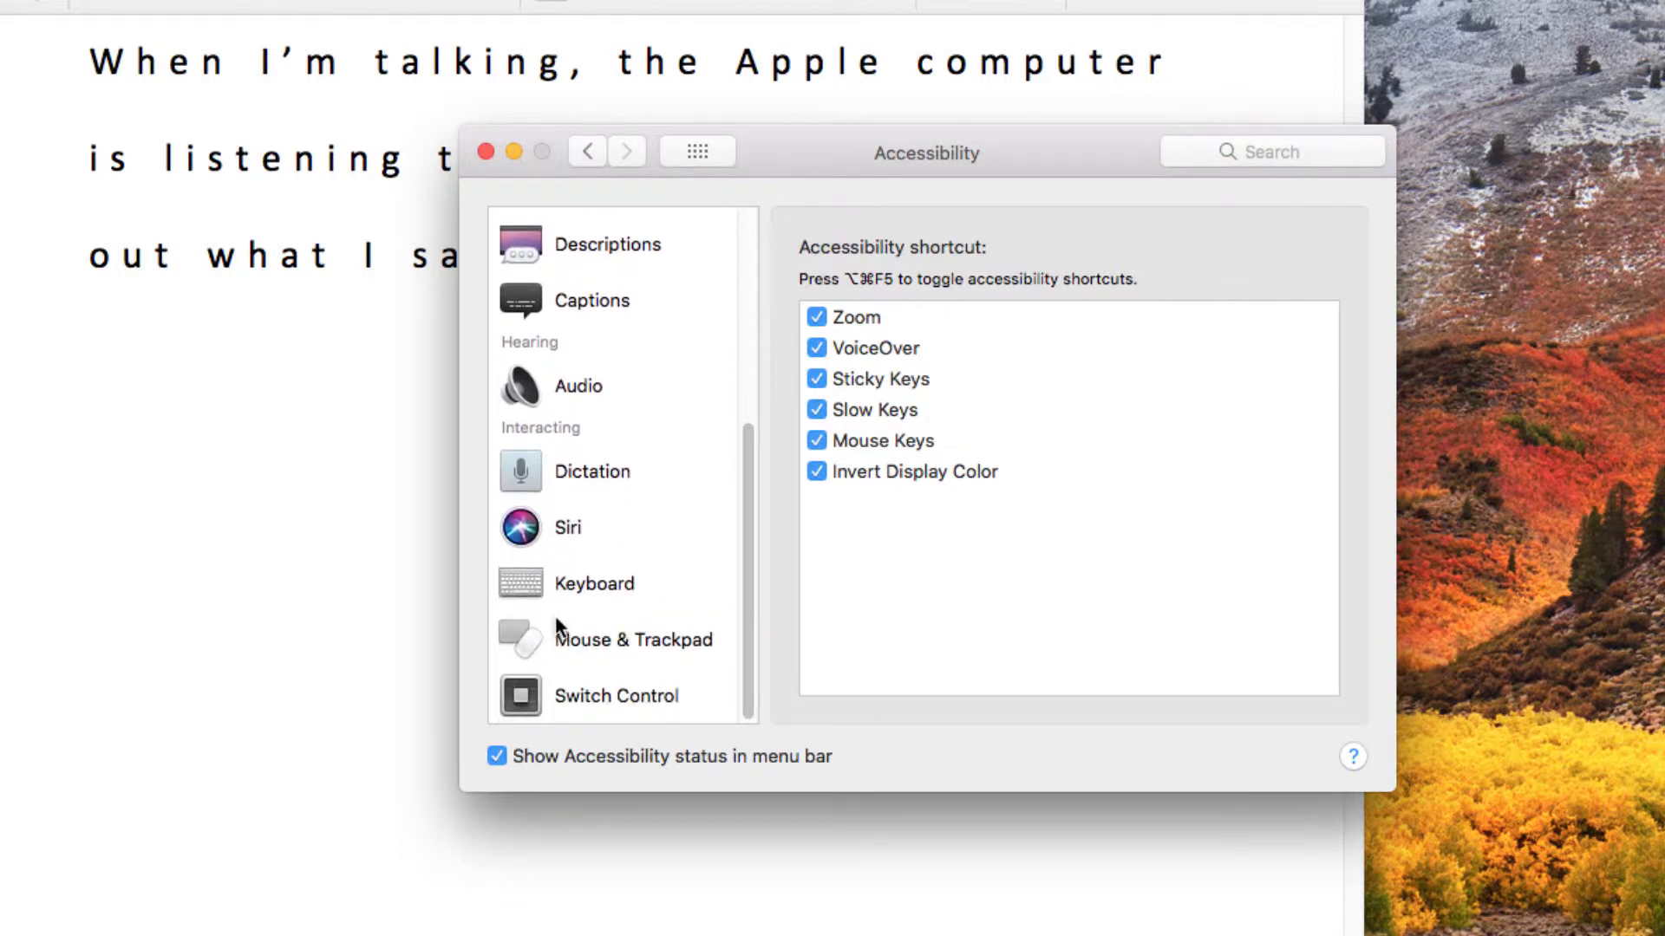
left_click(518, 475)
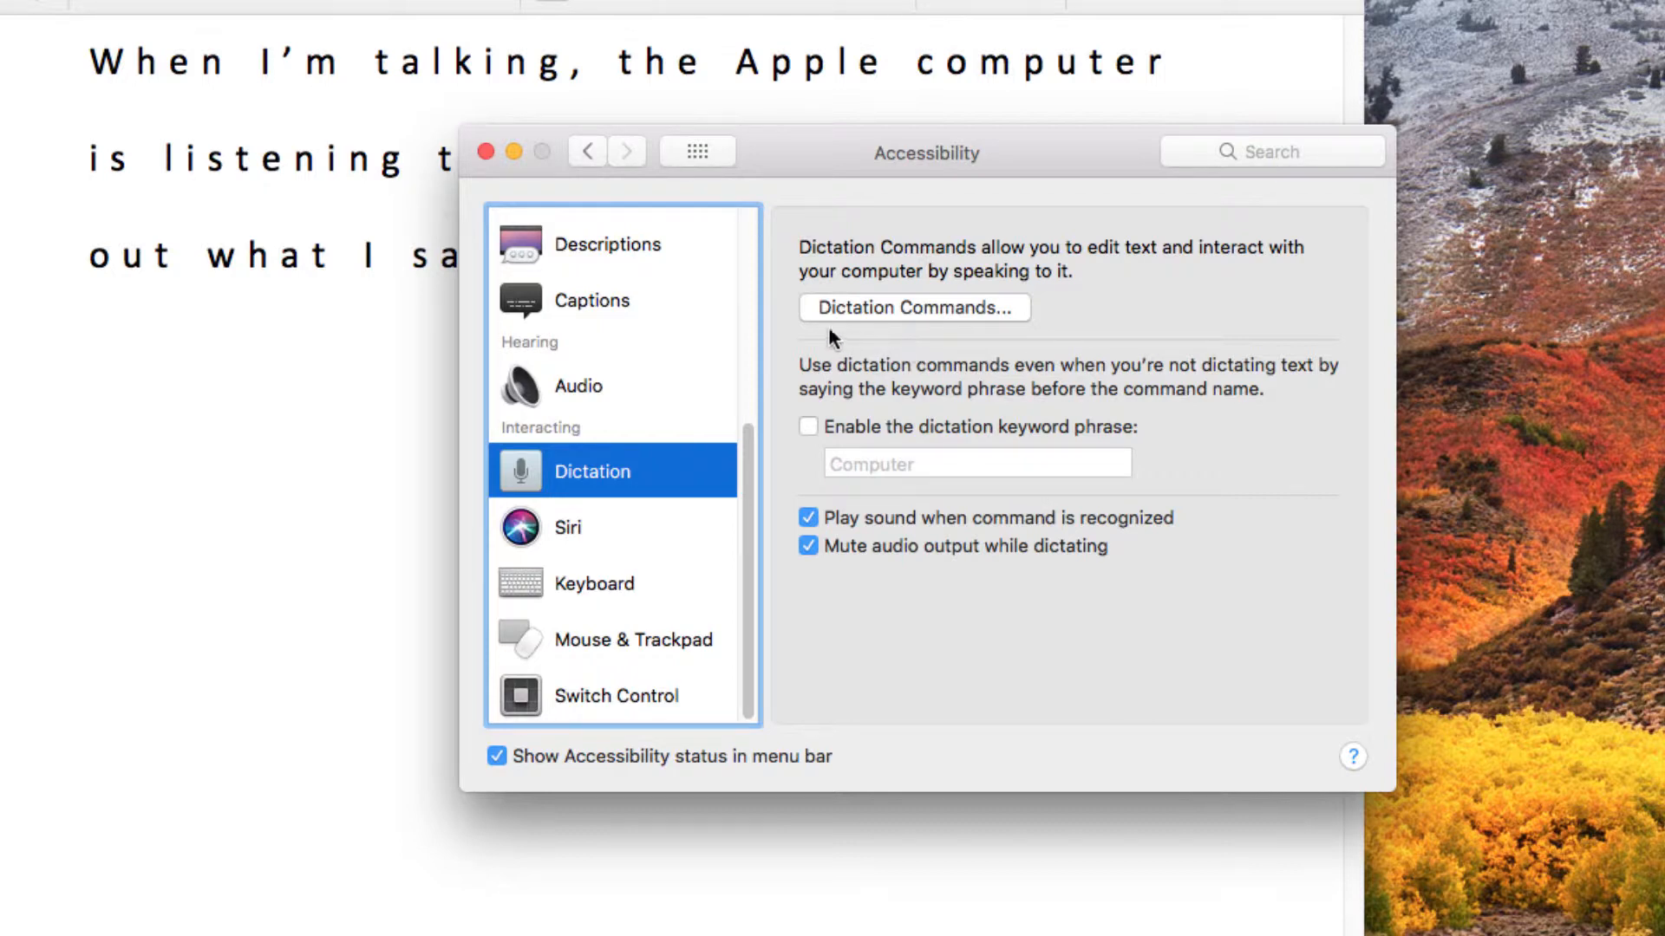
left_click(927, 309)
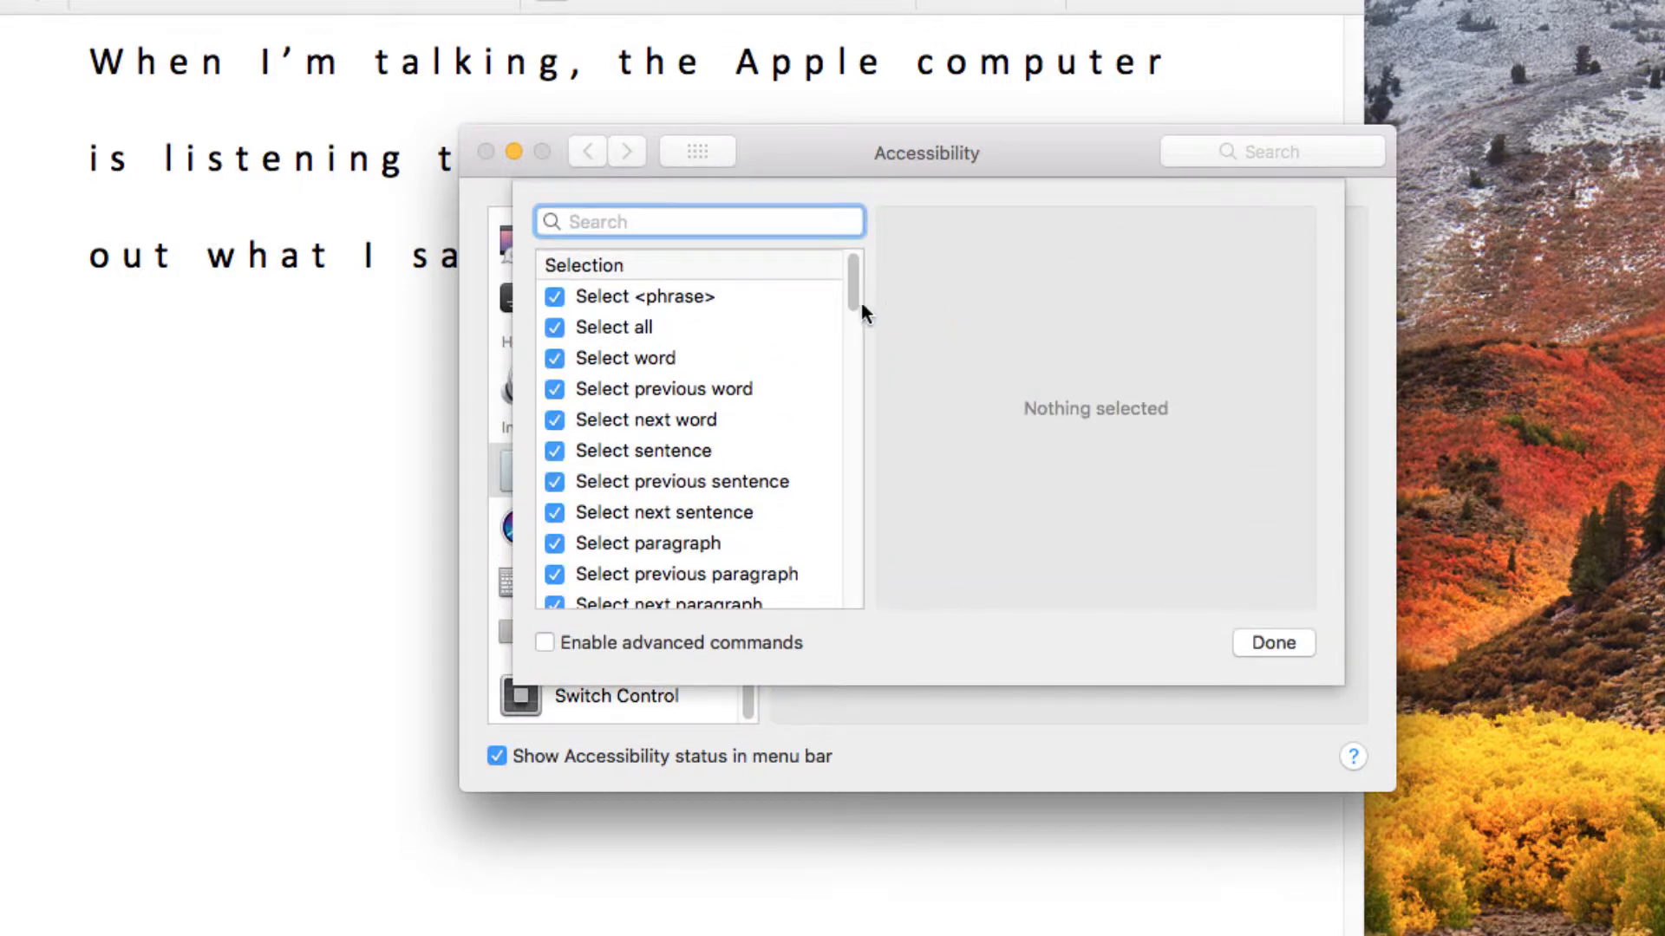
left_click_drag(851, 290, 876, 482)
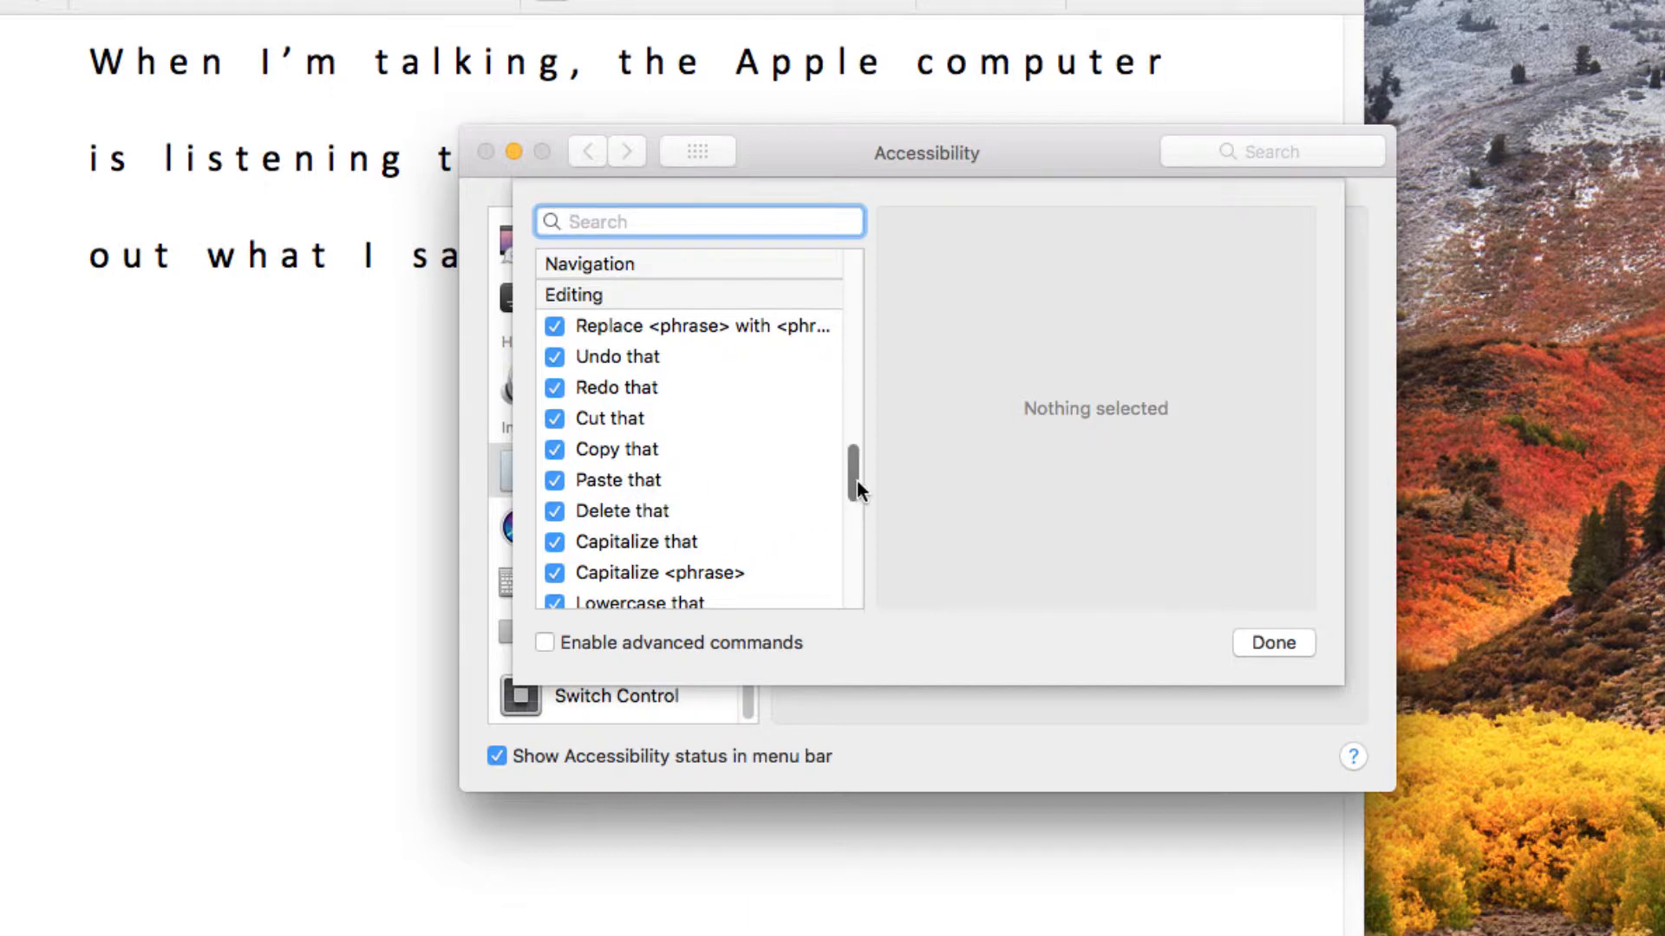
left_click_drag(851, 488, 867, 512)
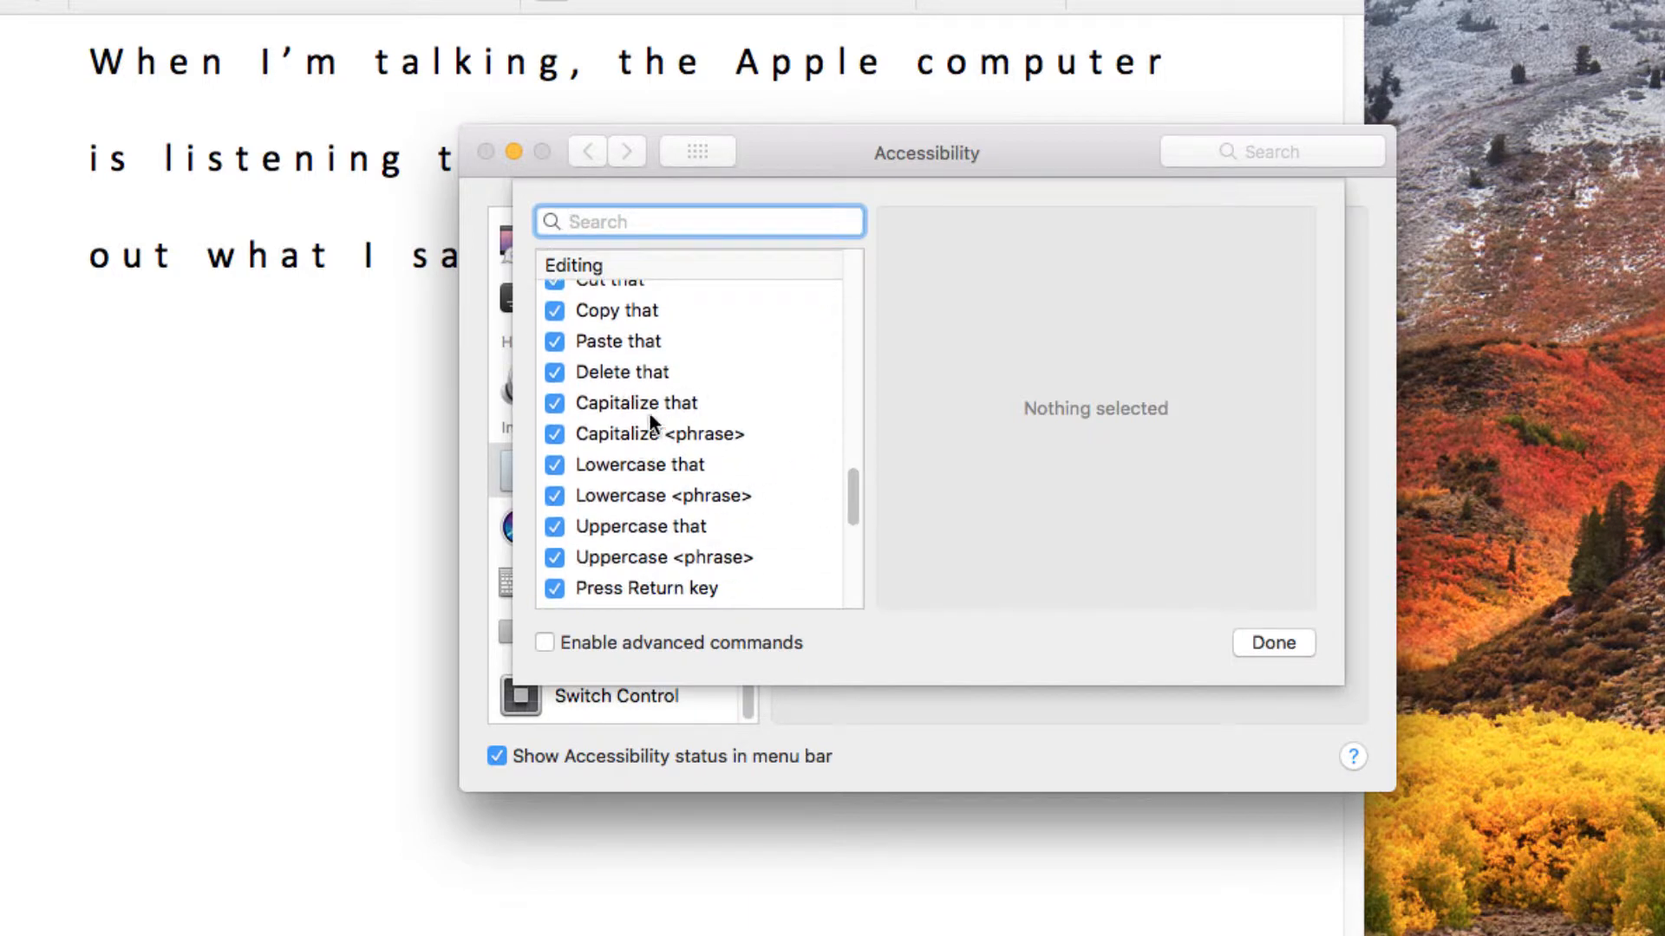
left_click(1263, 645)
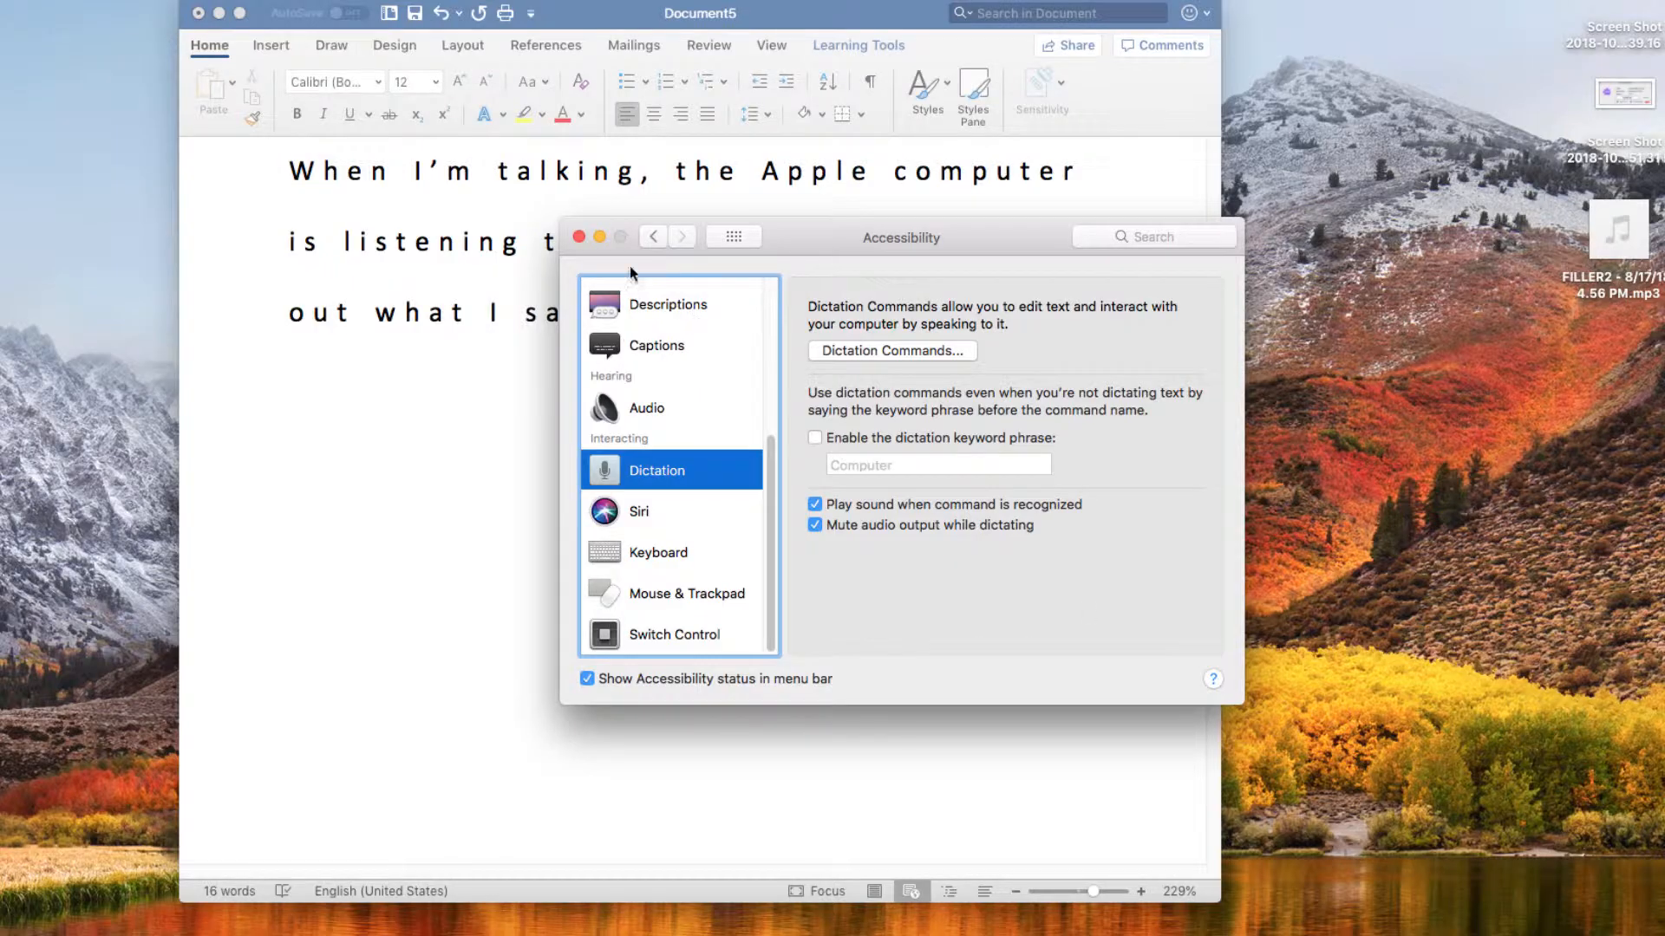
left_click(580, 237)
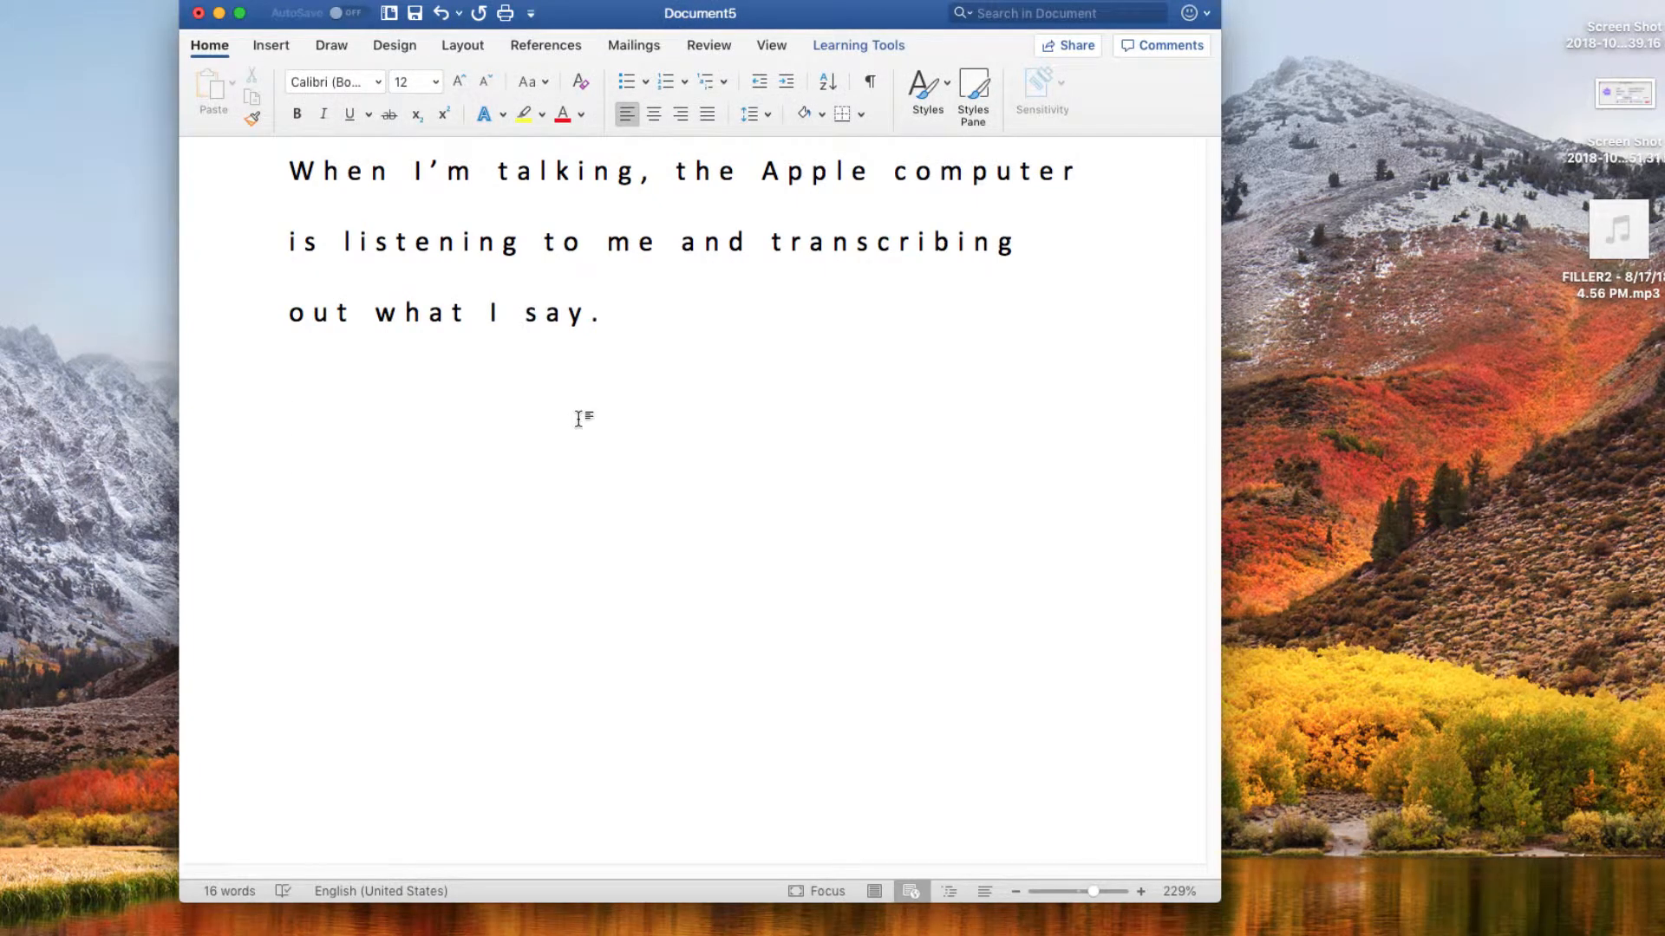
- Select the word "computer" in the document with a dictation command
key("fn")
key("fn")
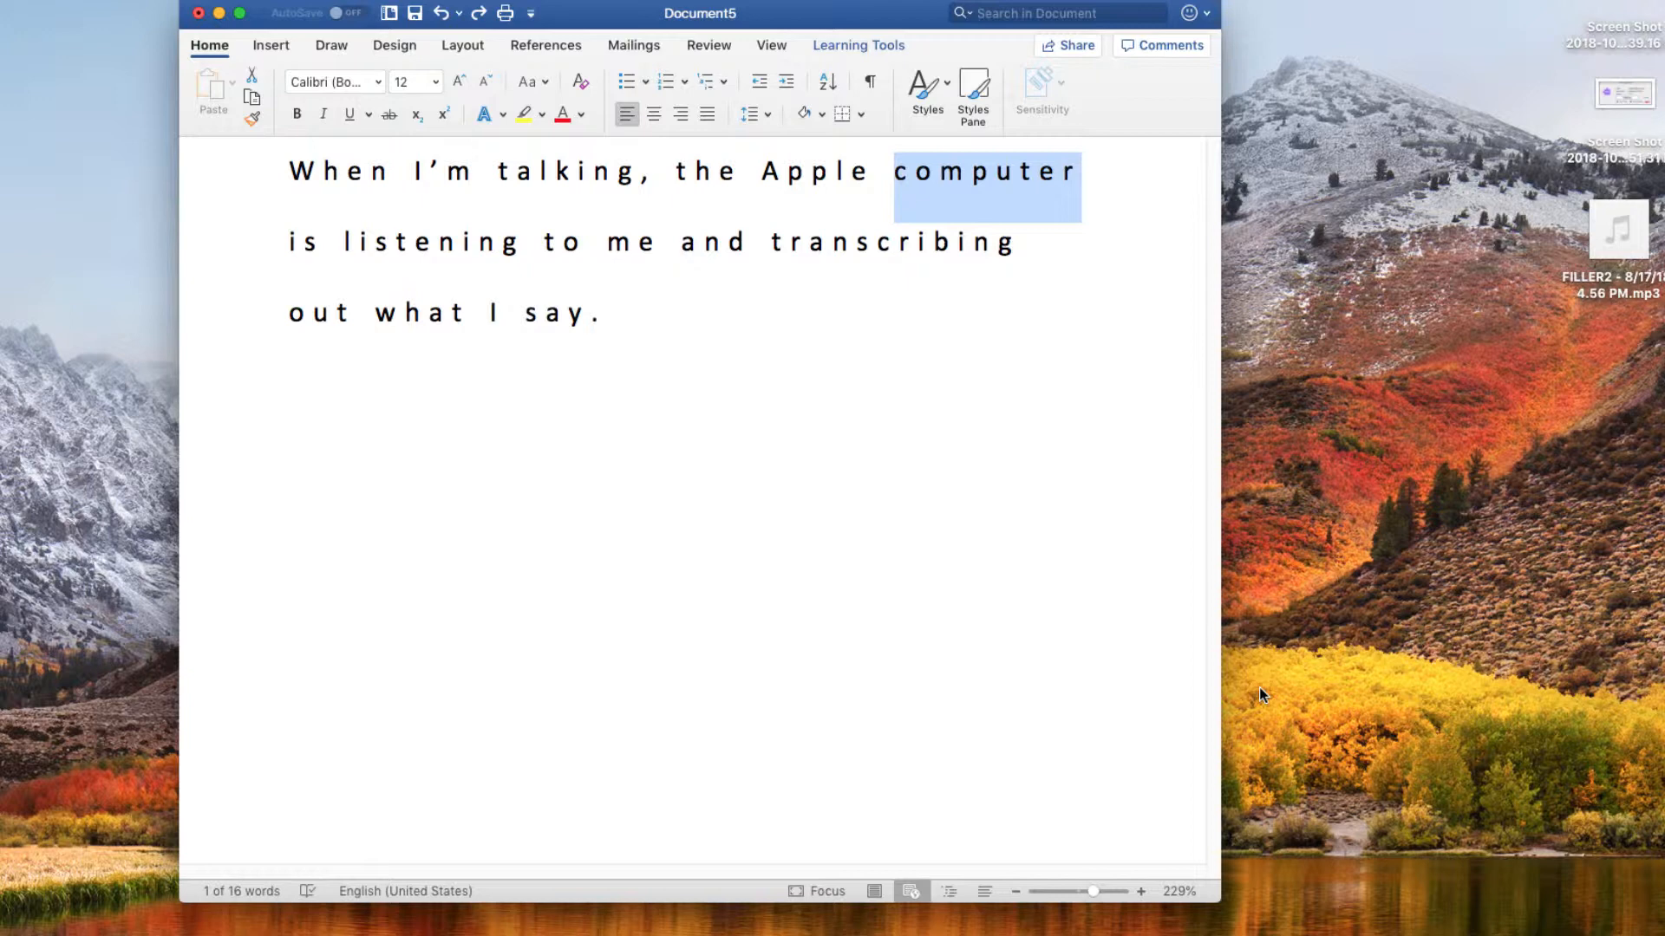
- Switch to Safari, search Wikipedia for "george" and open the George Washington article
left_click(293, 928)
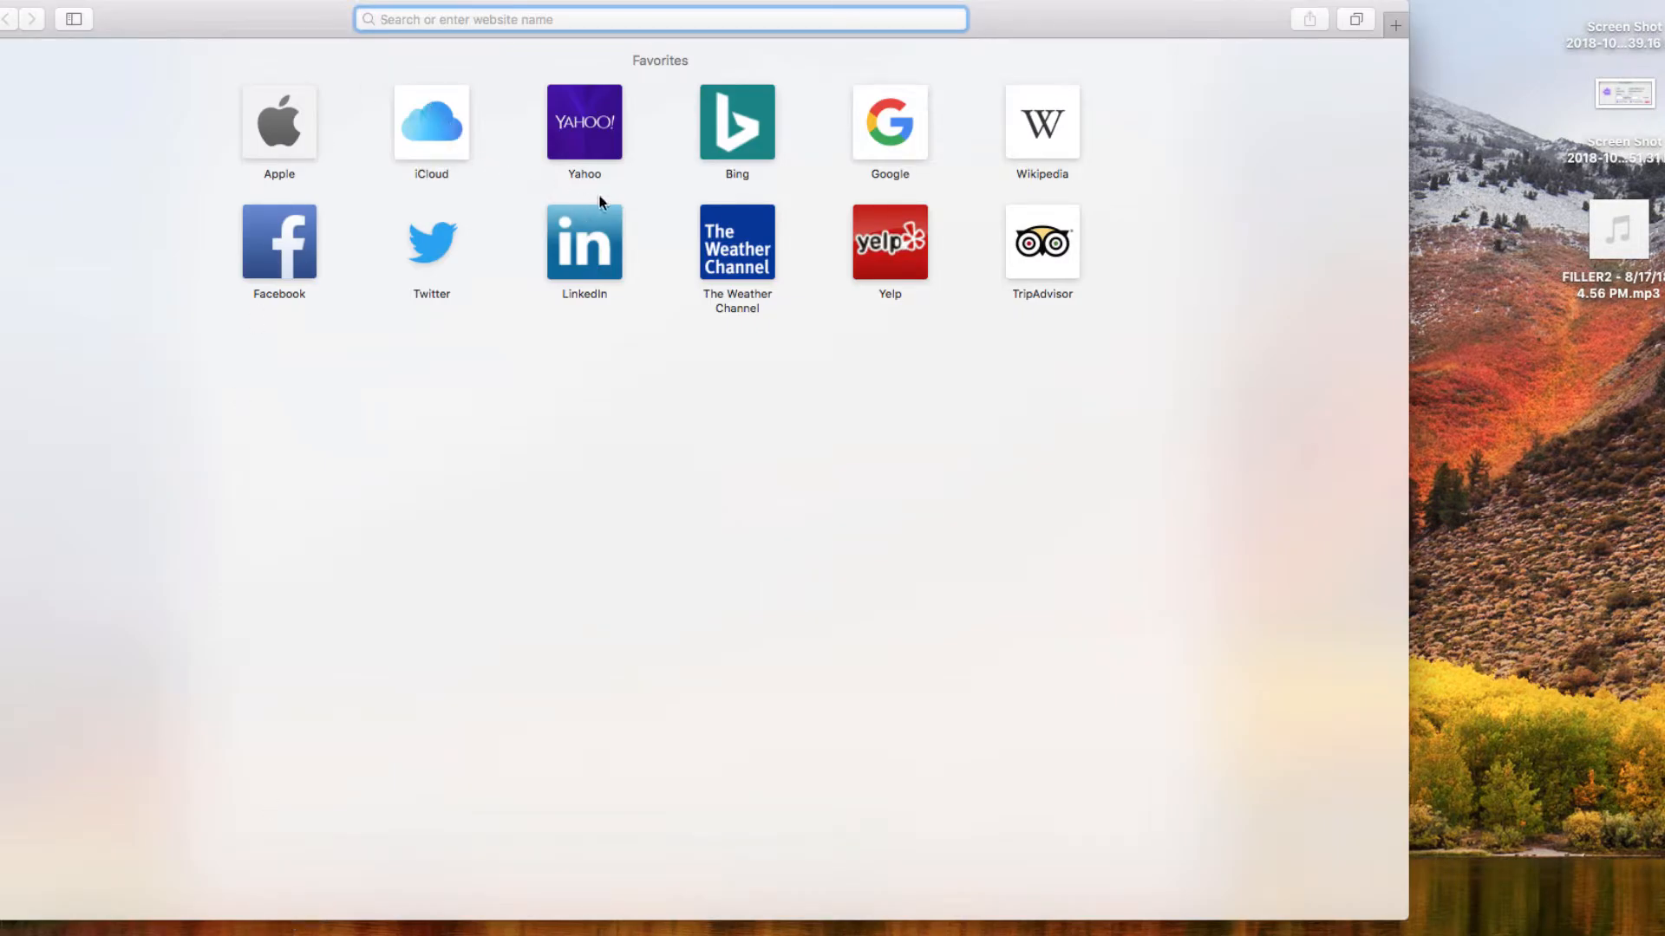
left_click(1032, 144)
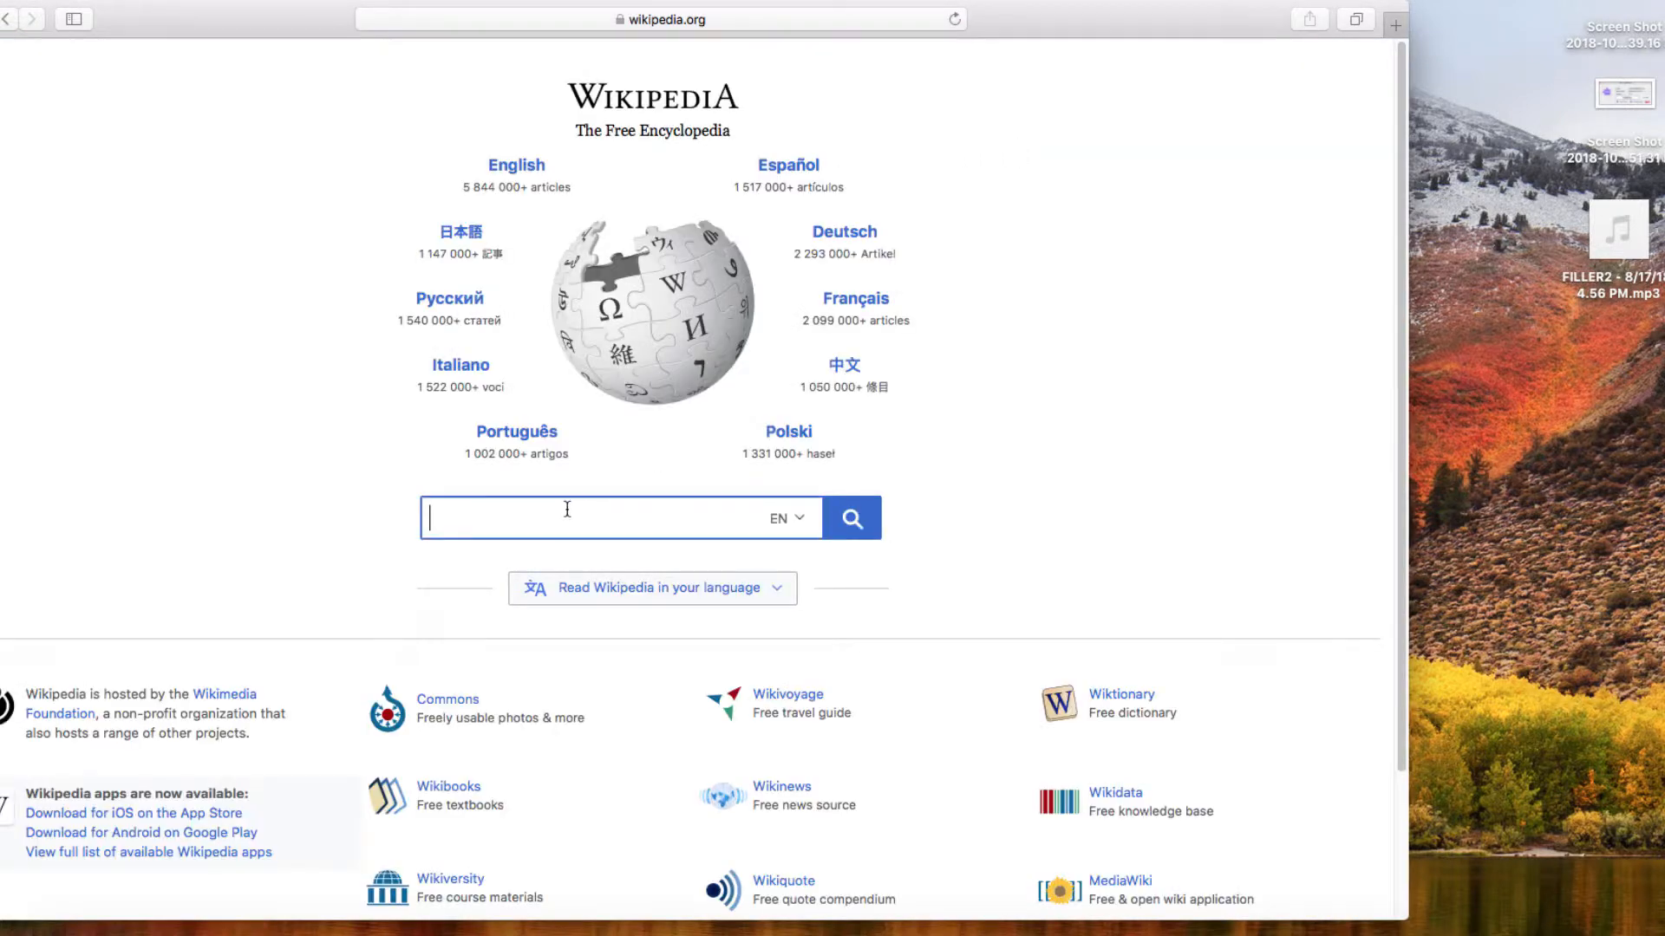
type("ger")
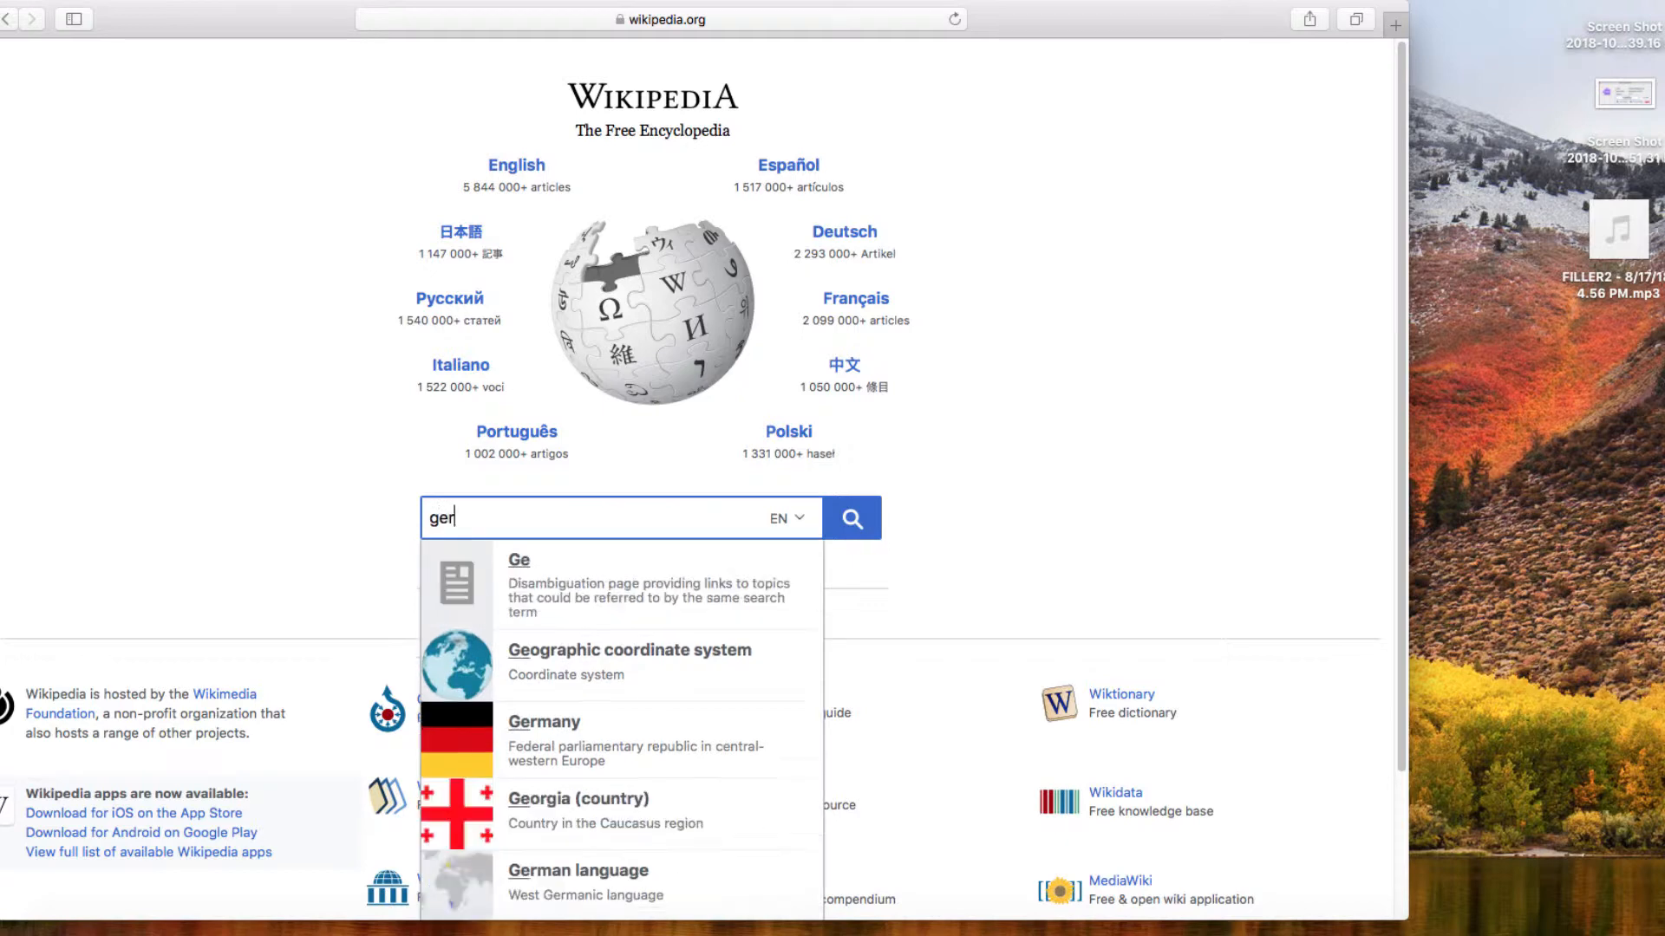
key("BackSpace")
type("orge")
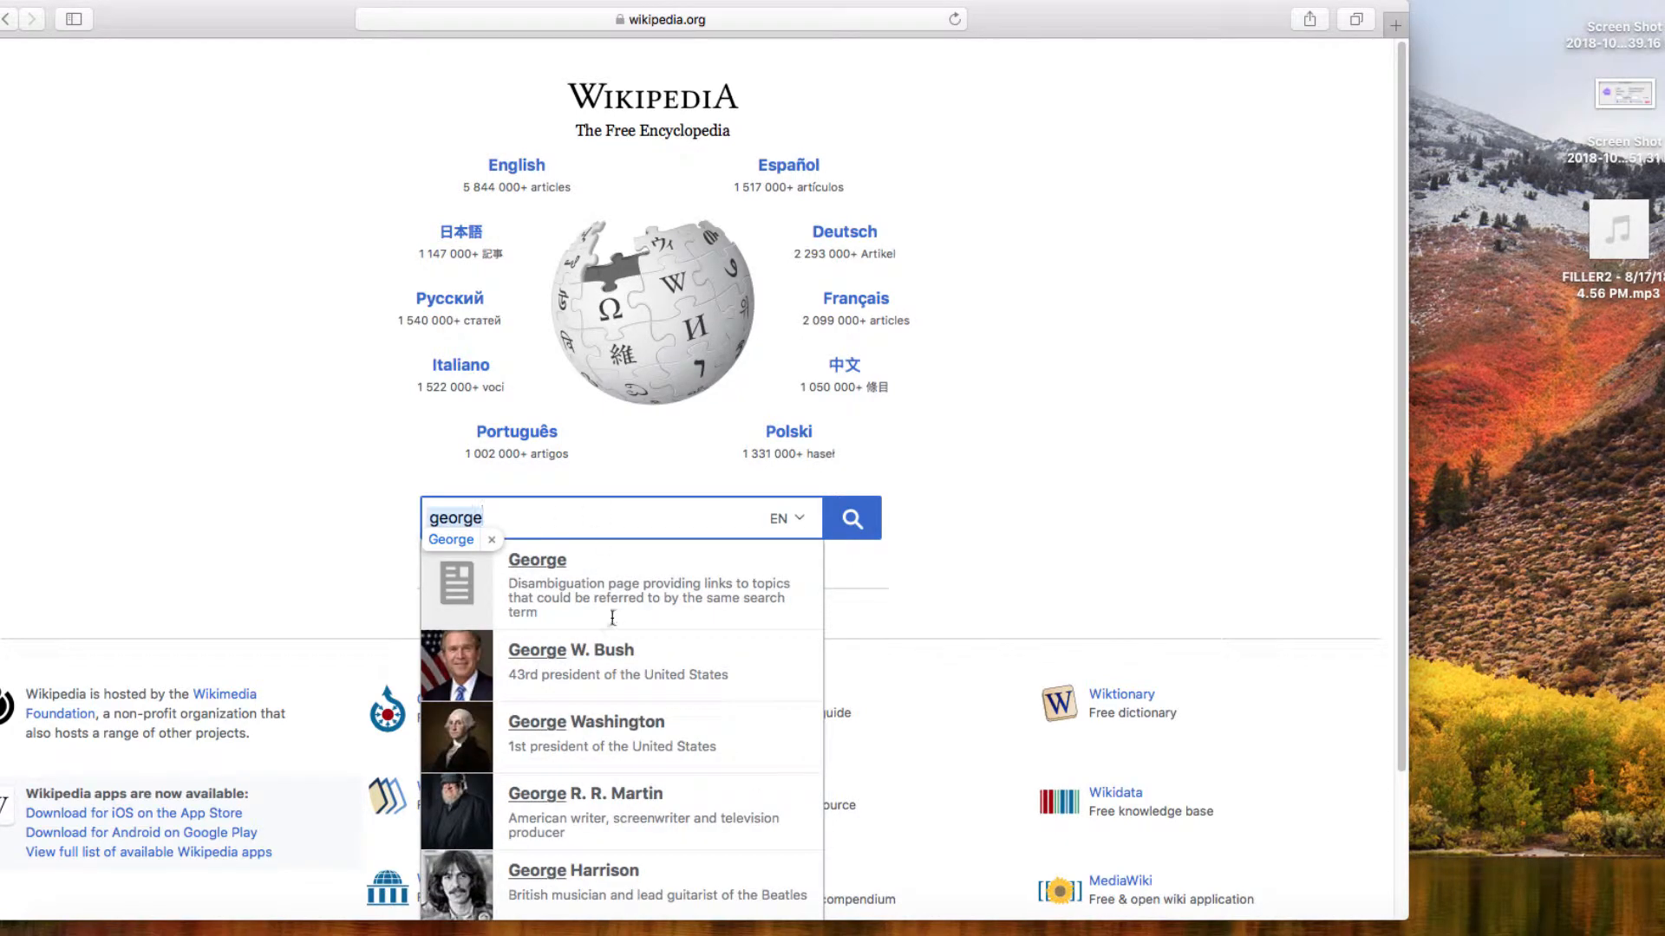
left_click(613, 732)
- Copy the article's introductory text directly above the Contents box, through "among the top American presidents."
scroll(1382, 71, "down", 8)
left_click_drag(1382, 71, 1394, 101)
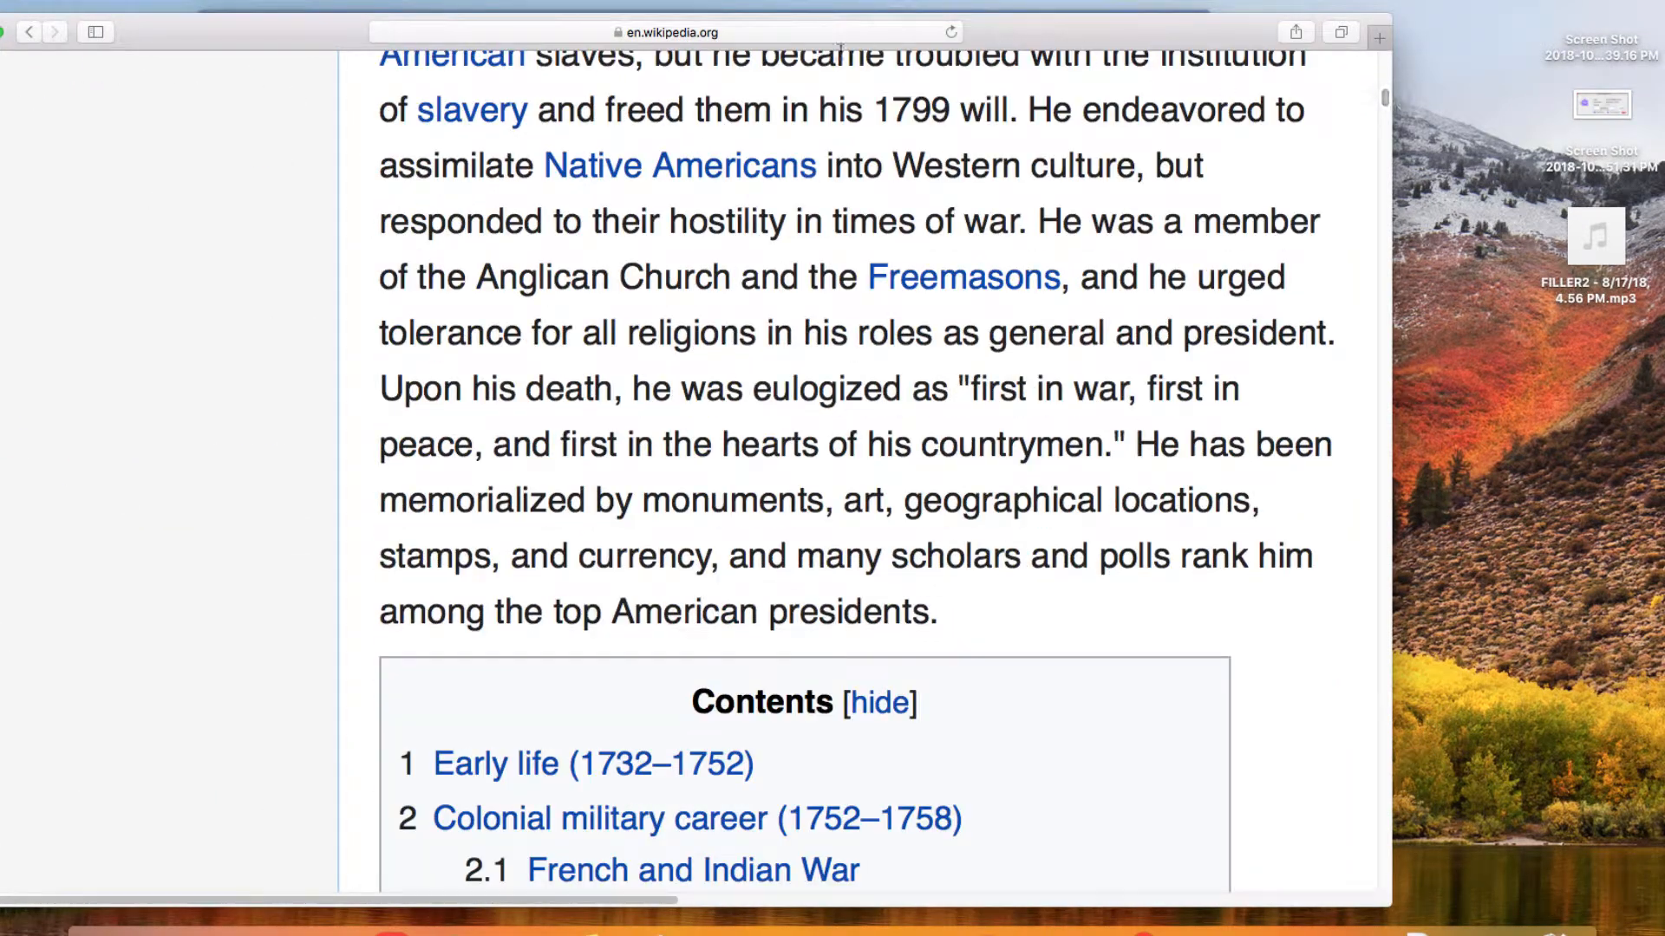
left_click_drag(379, 394, 950, 614)
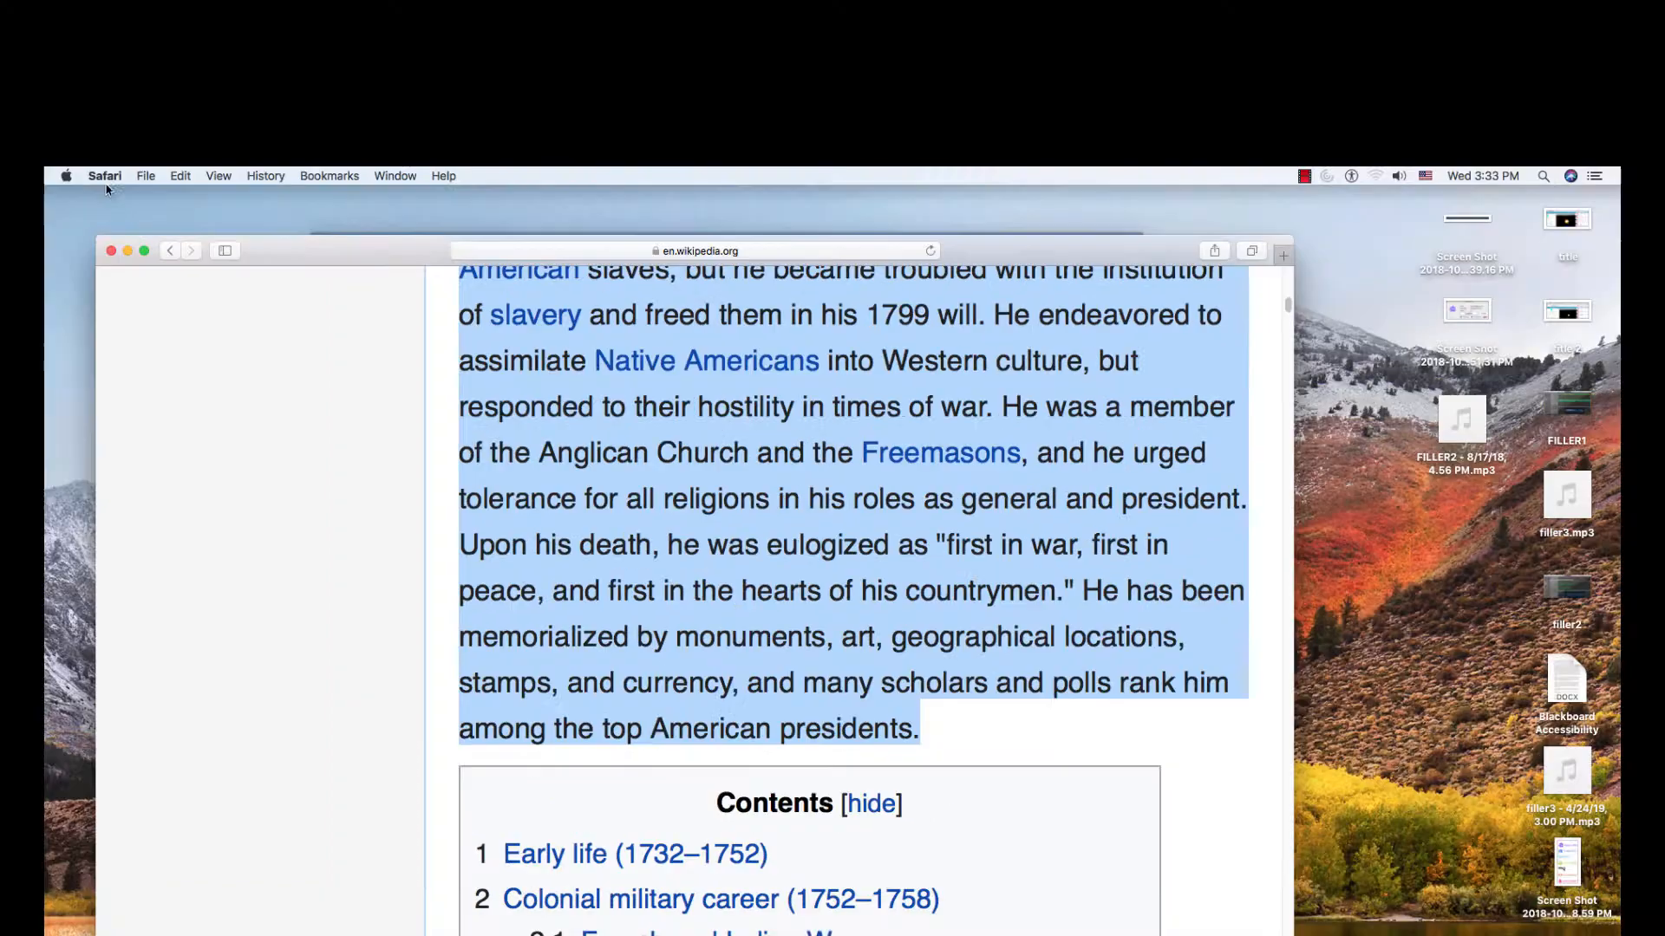
left_click(146, 175)
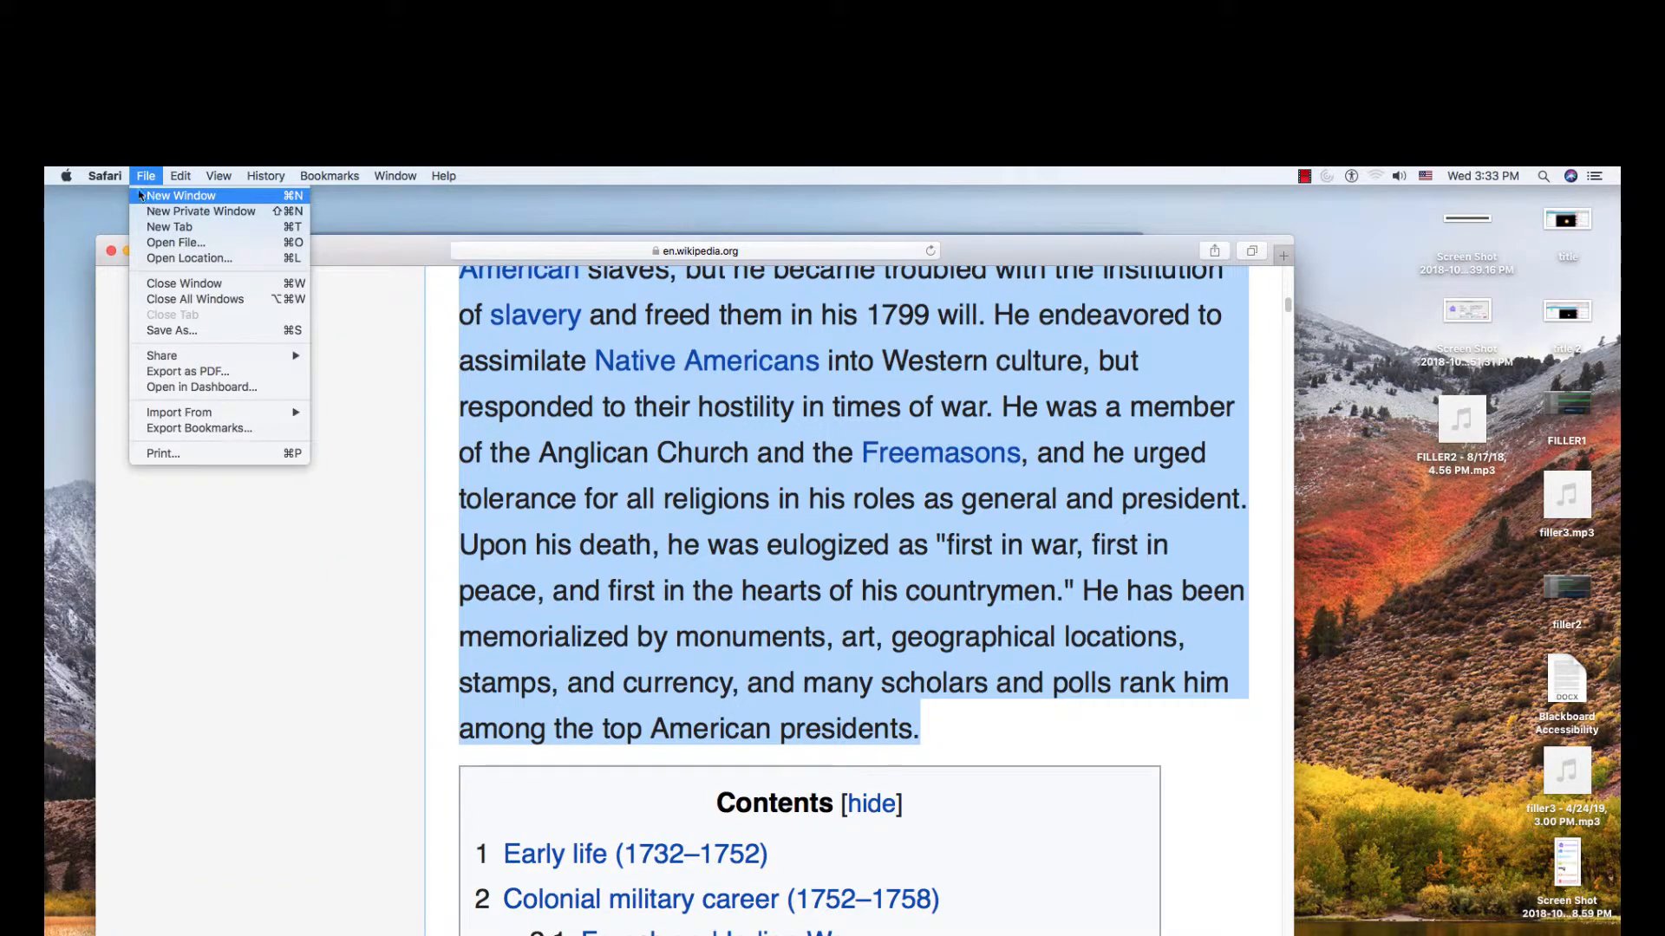
mouse_move(180, 175)
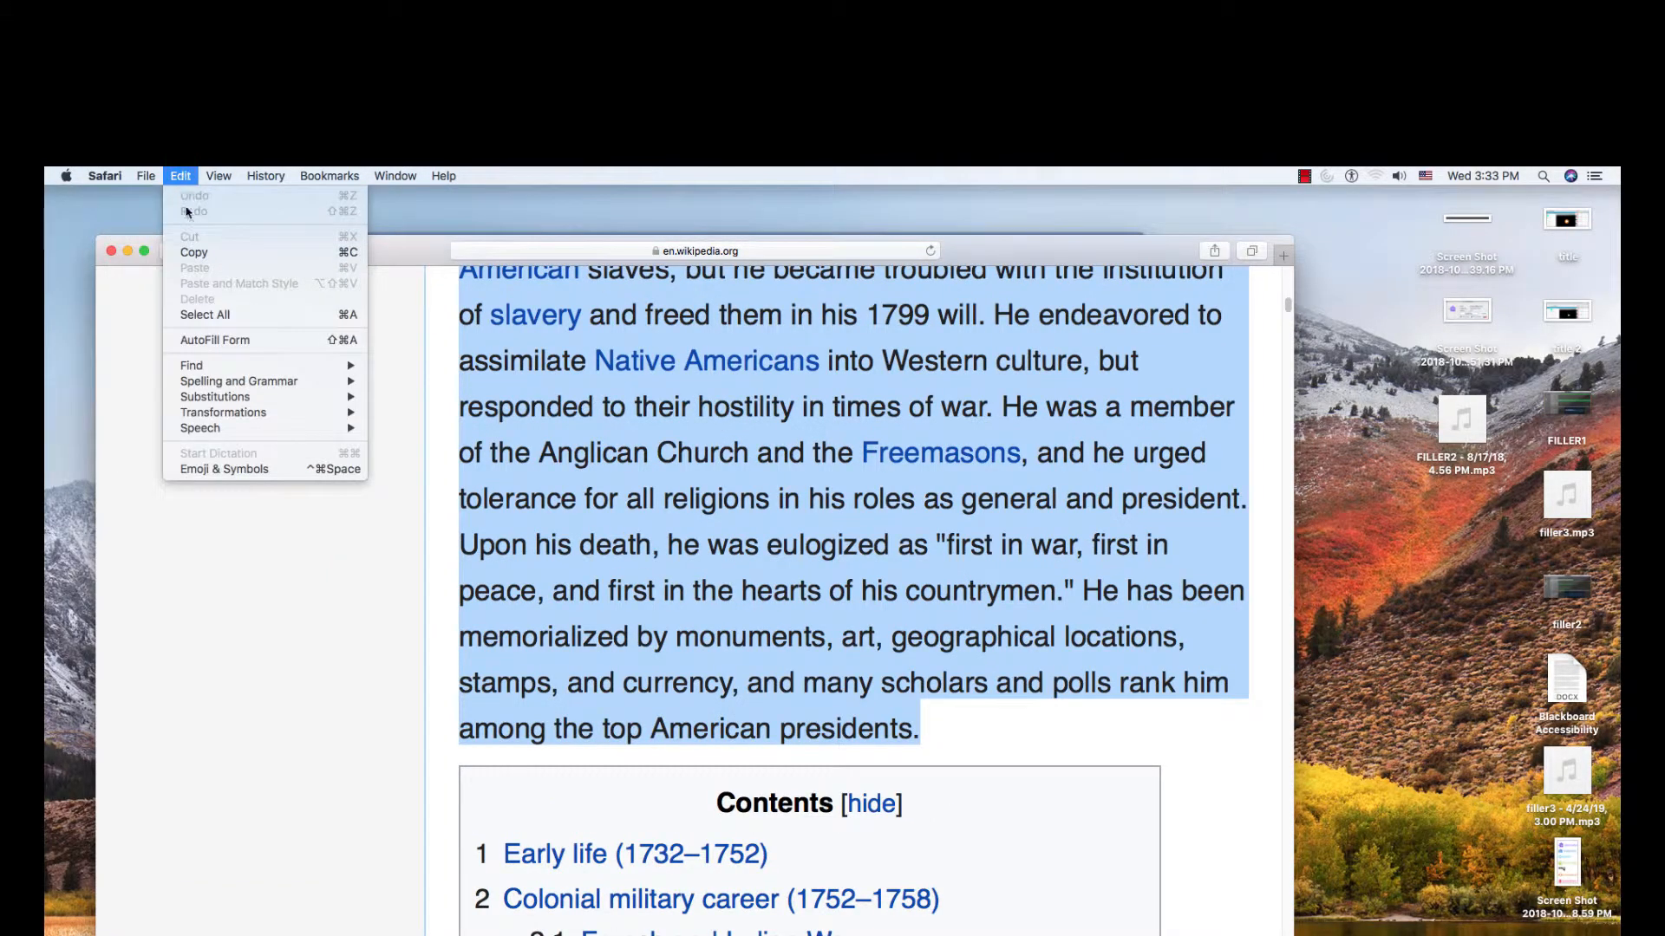
left_click(194, 253)
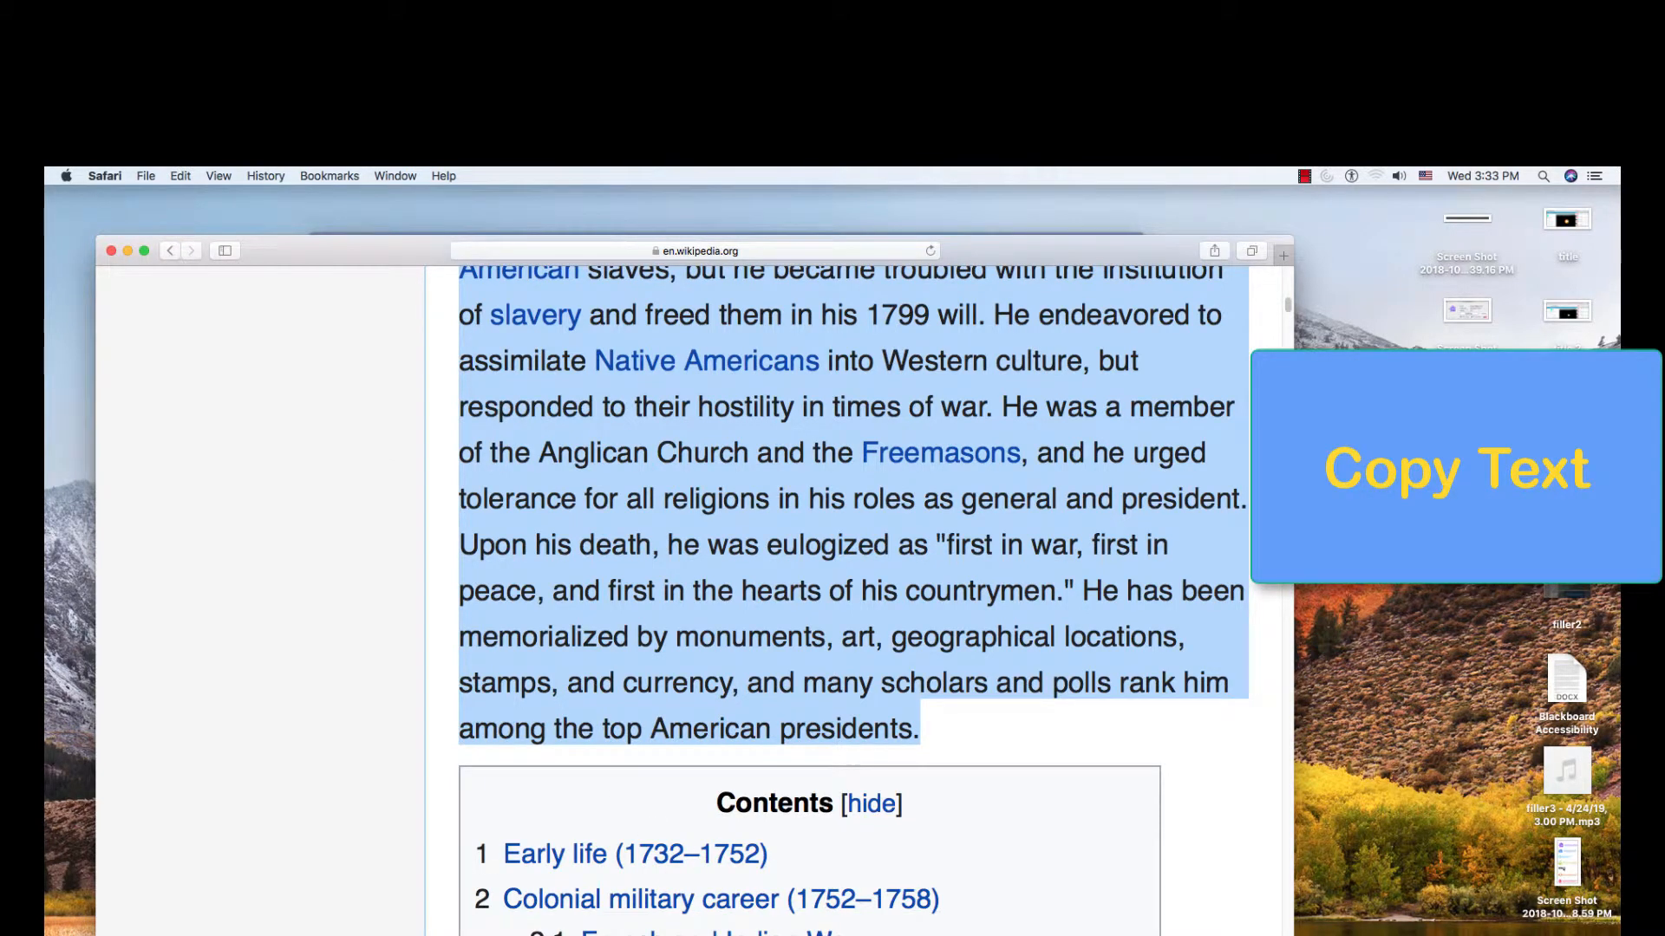
- Switch to Word, start dictation at the end of the sentence, and add two line breaks
left_click(763, 935)
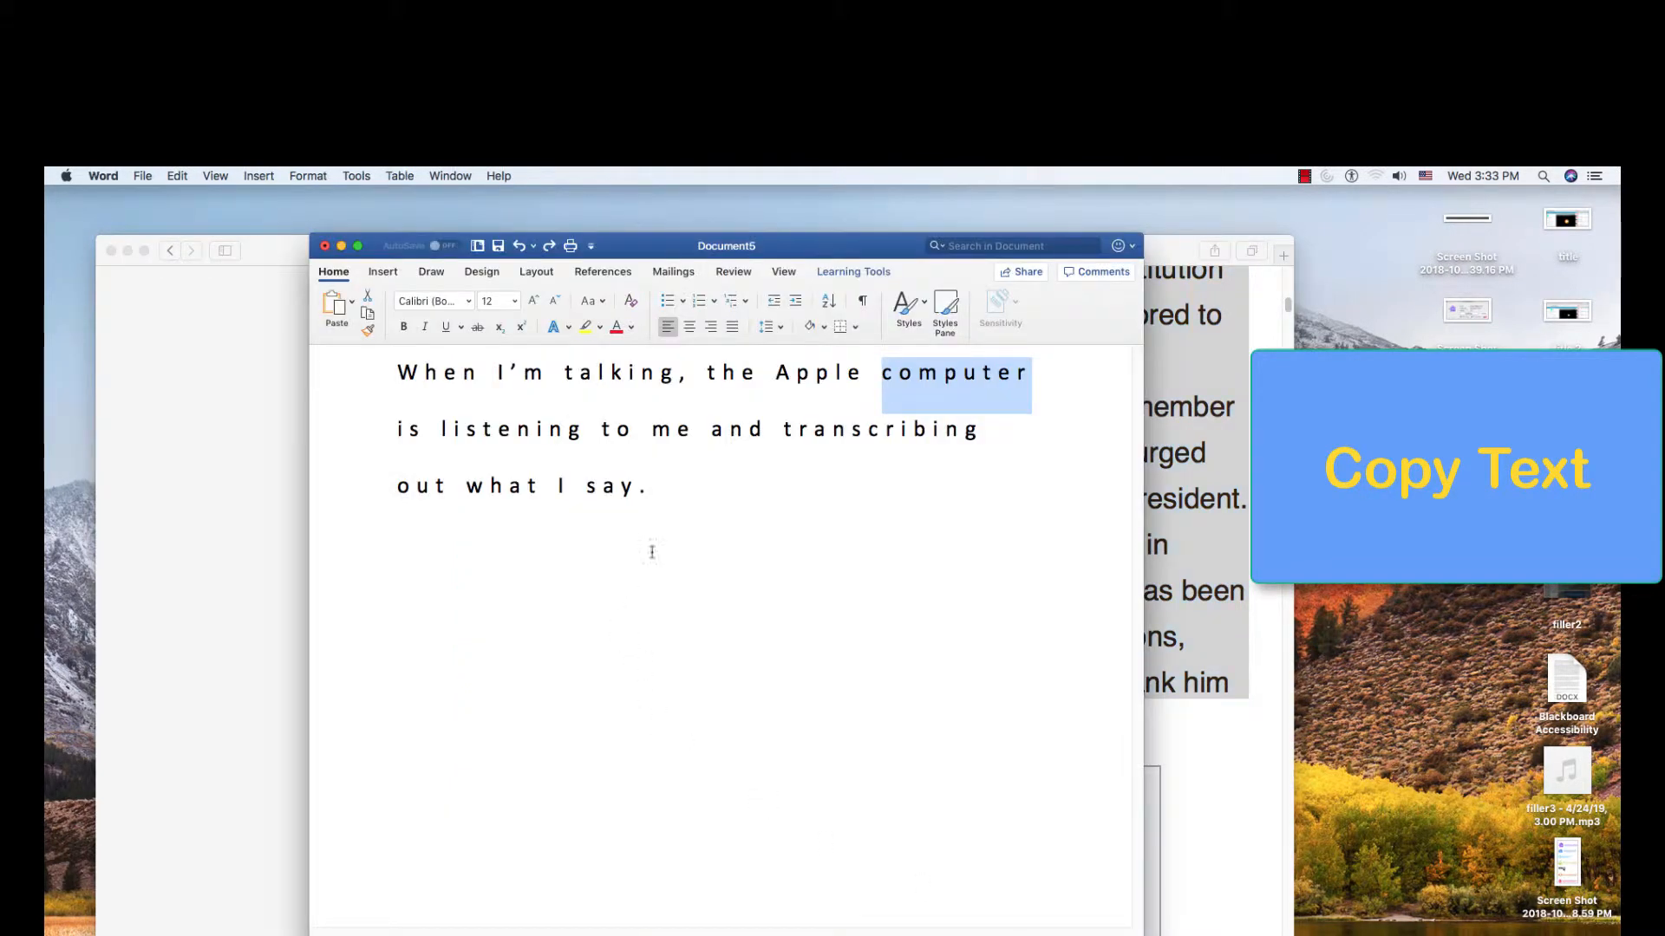
left_click(677, 494)
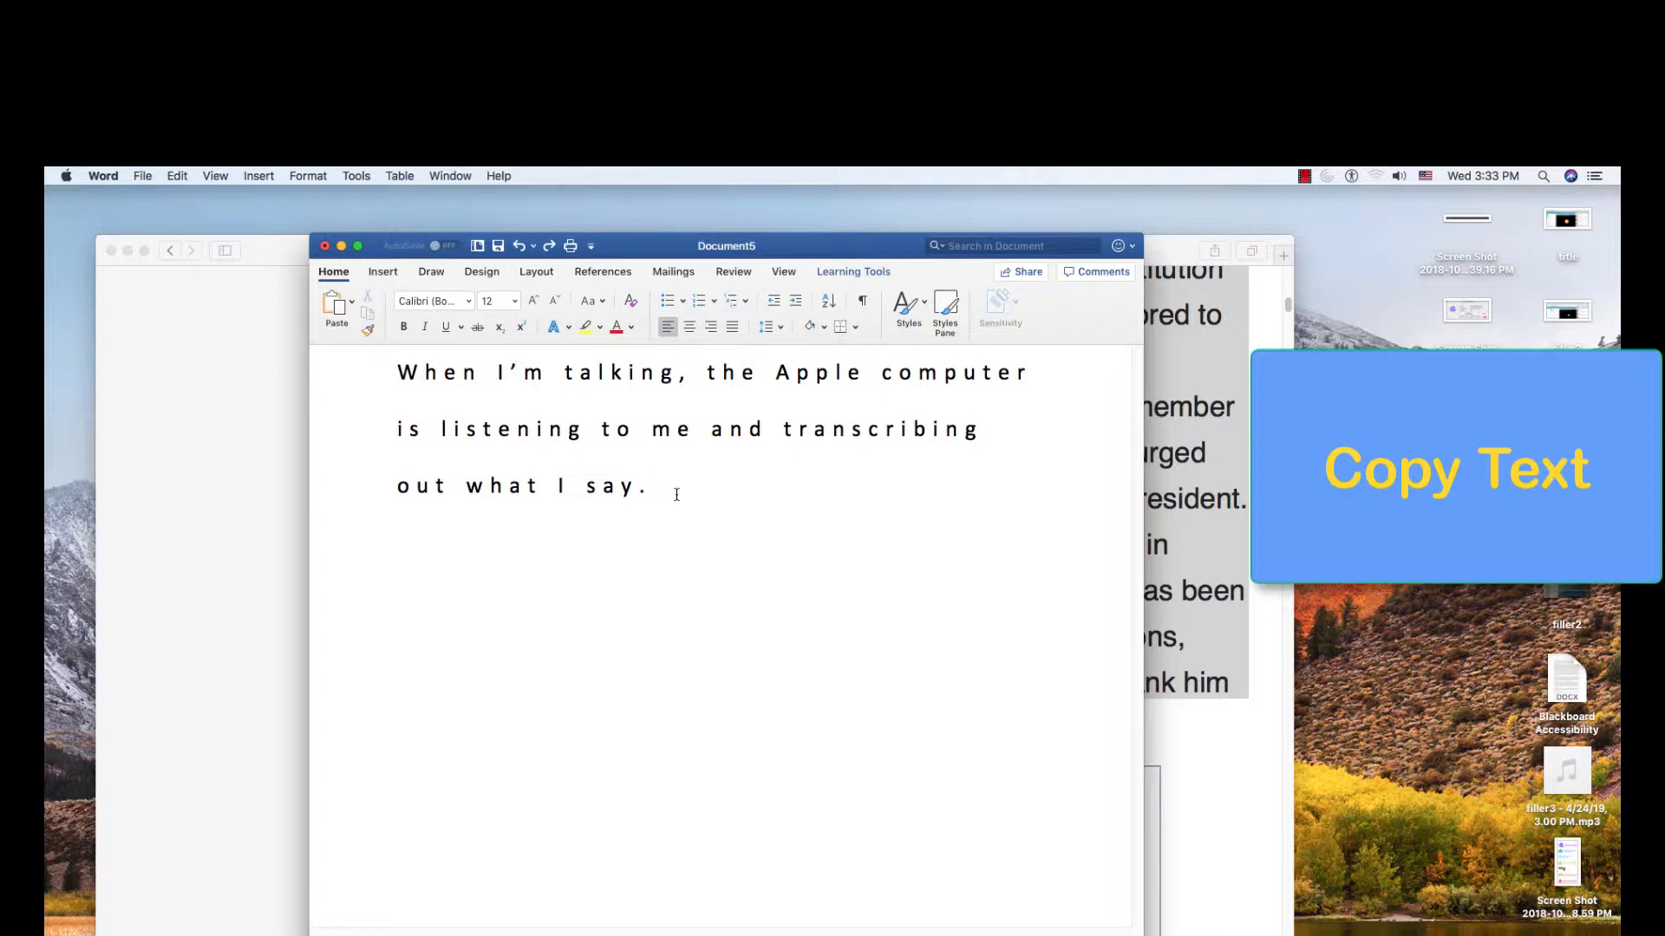
key("fn")
key("fn")
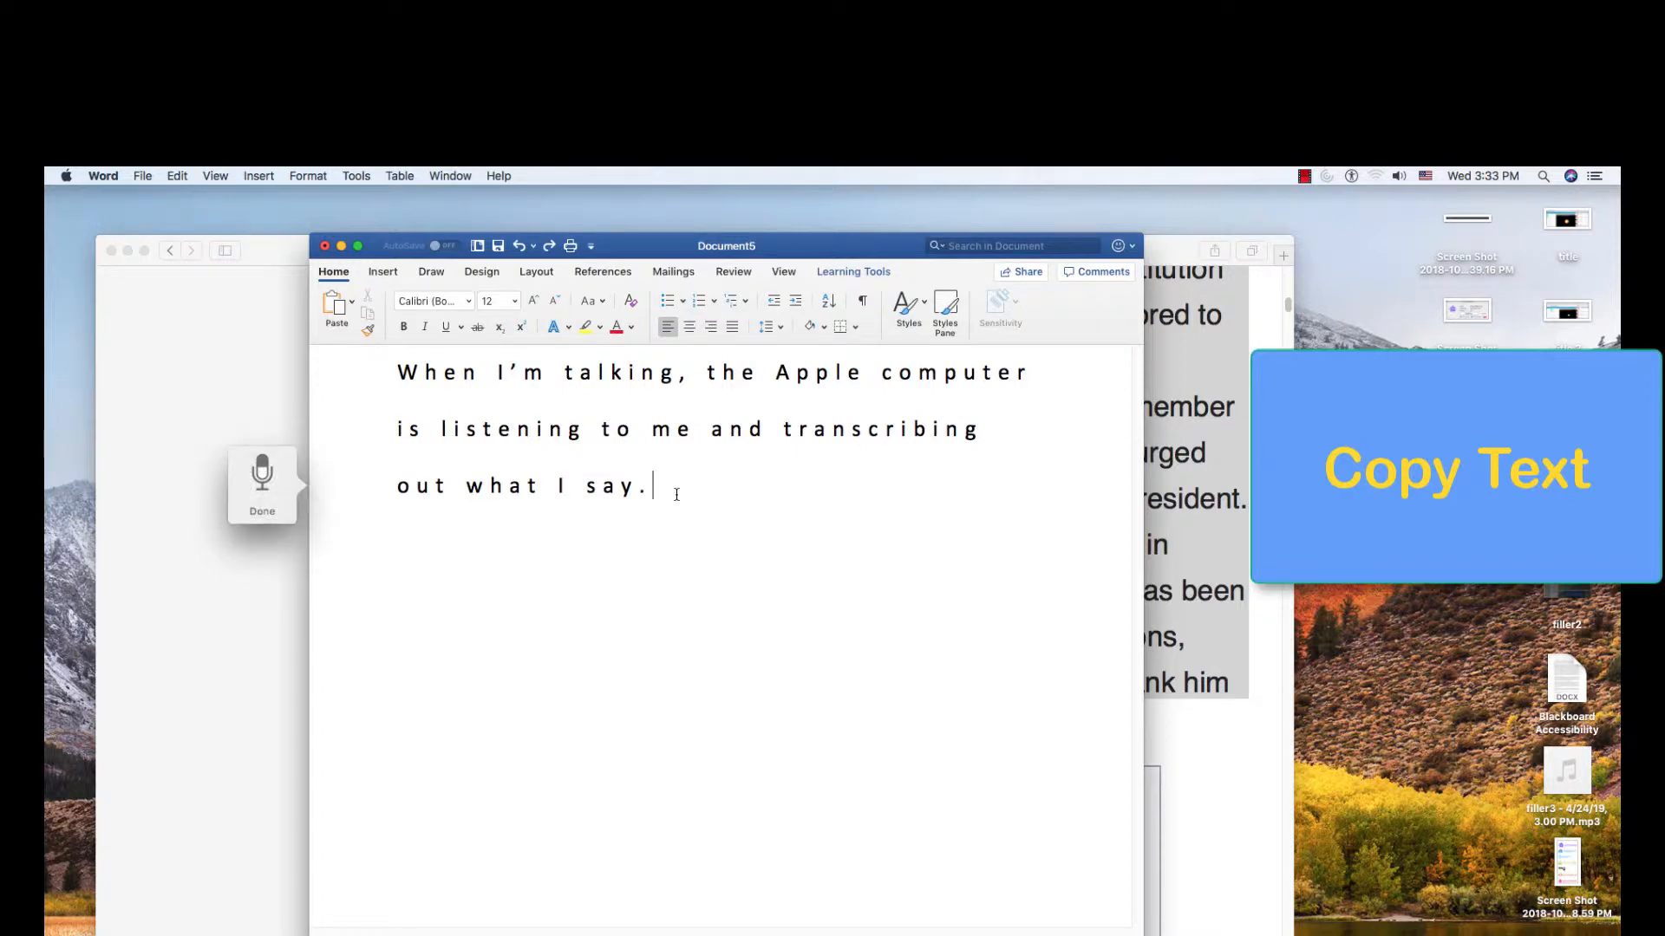
key("Return")
key("Return")
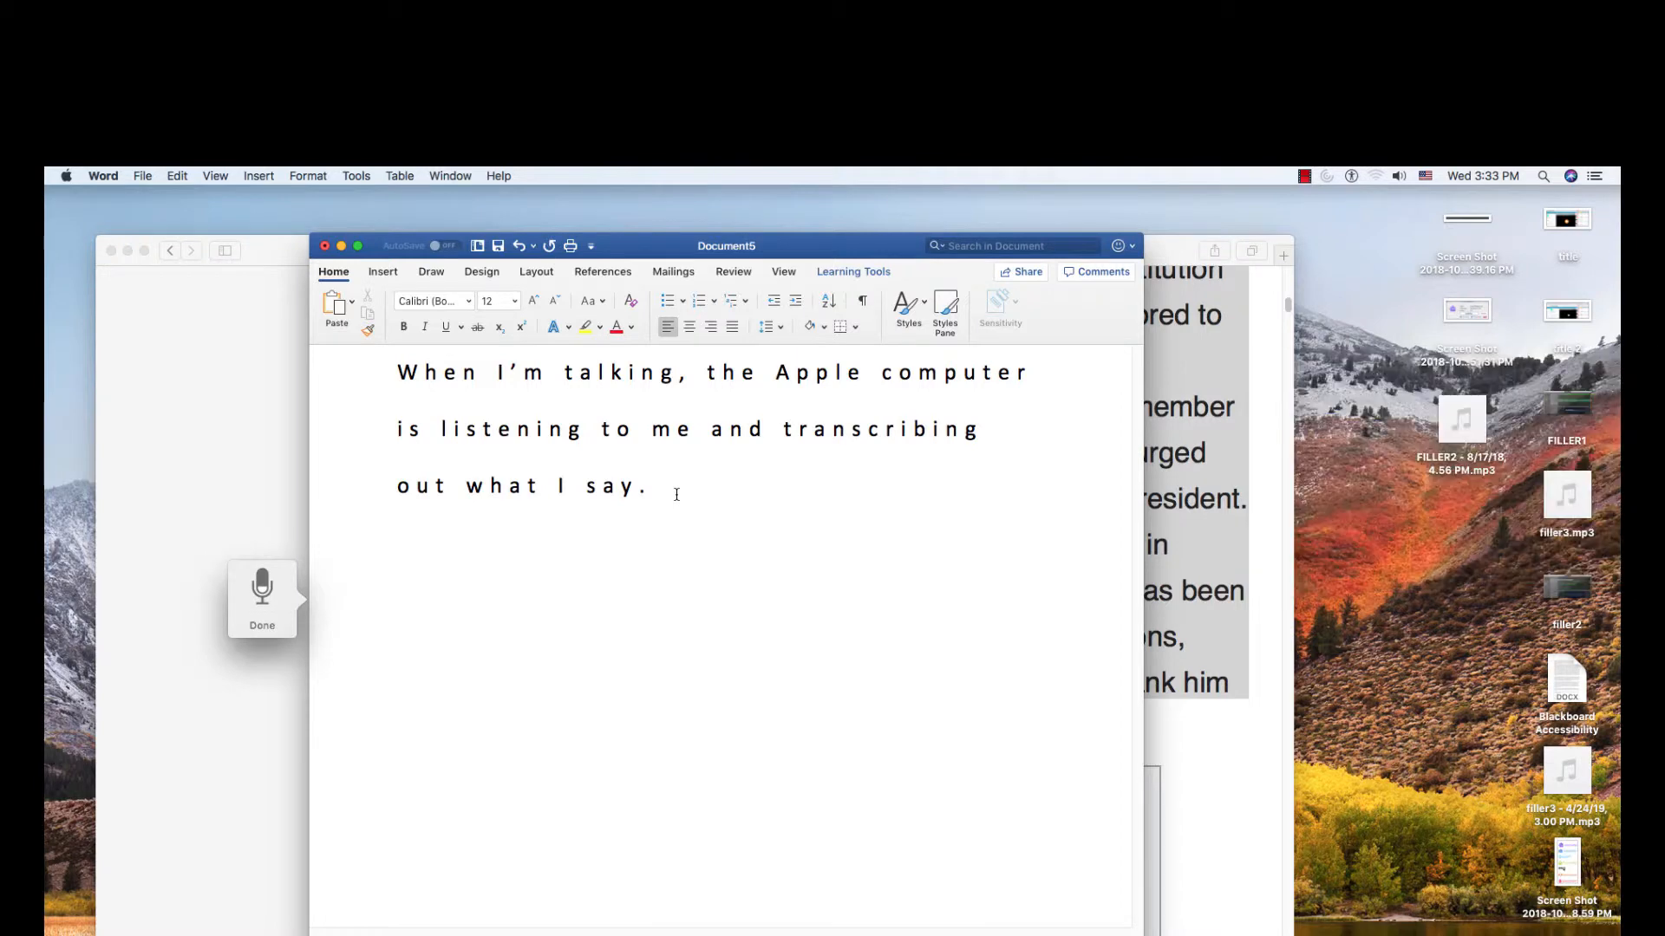